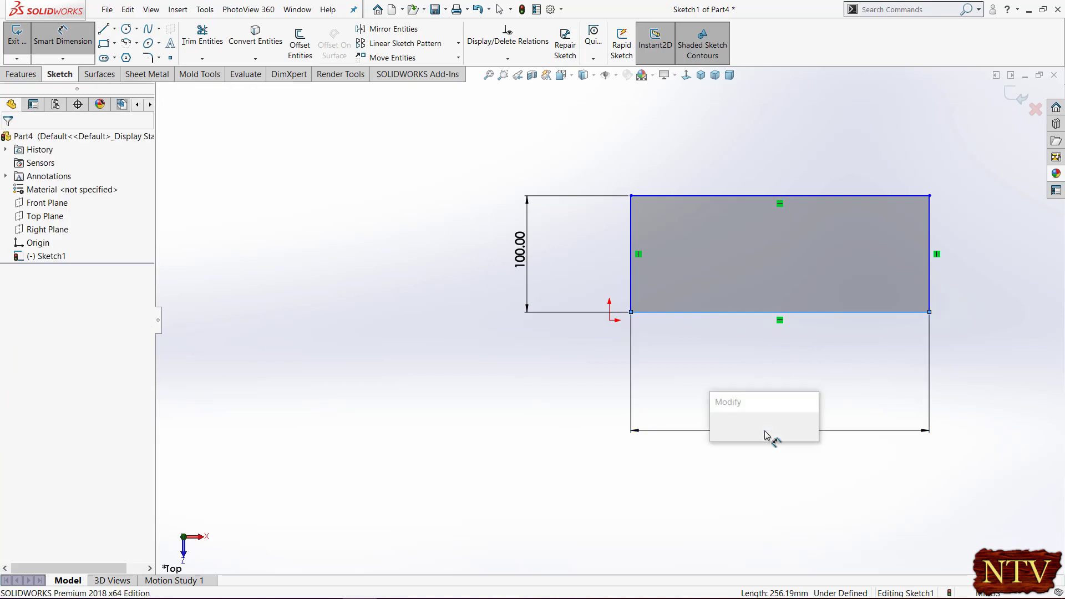
# Set the rectangle's horizontal length to 270 mm and end dimensioning.
pyautogui.press('Return')
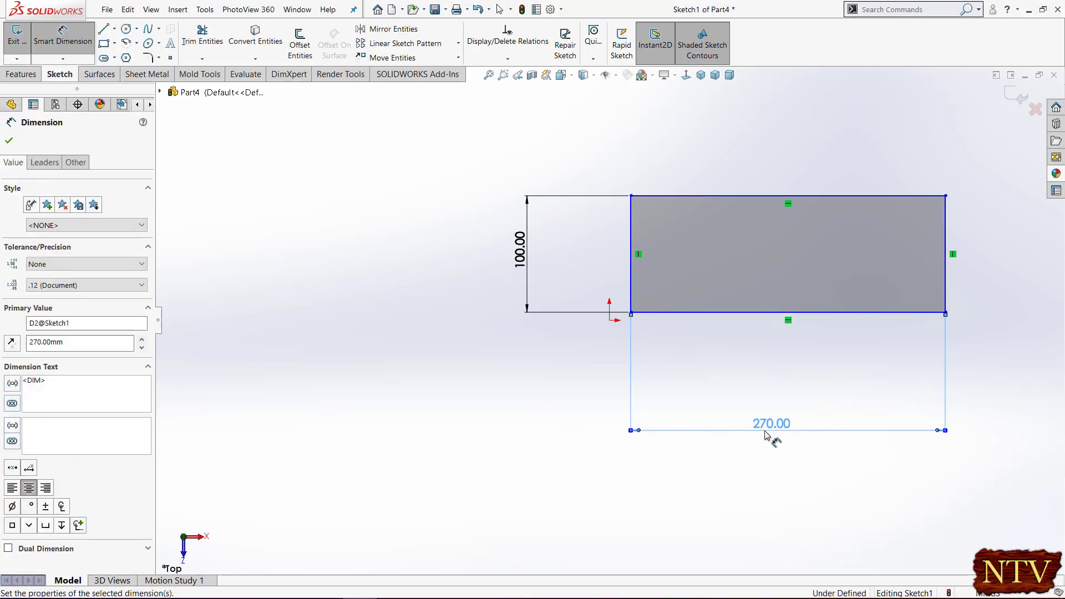
pyautogui.rightClick(358, 183)
pyautogui.click(418, 216)
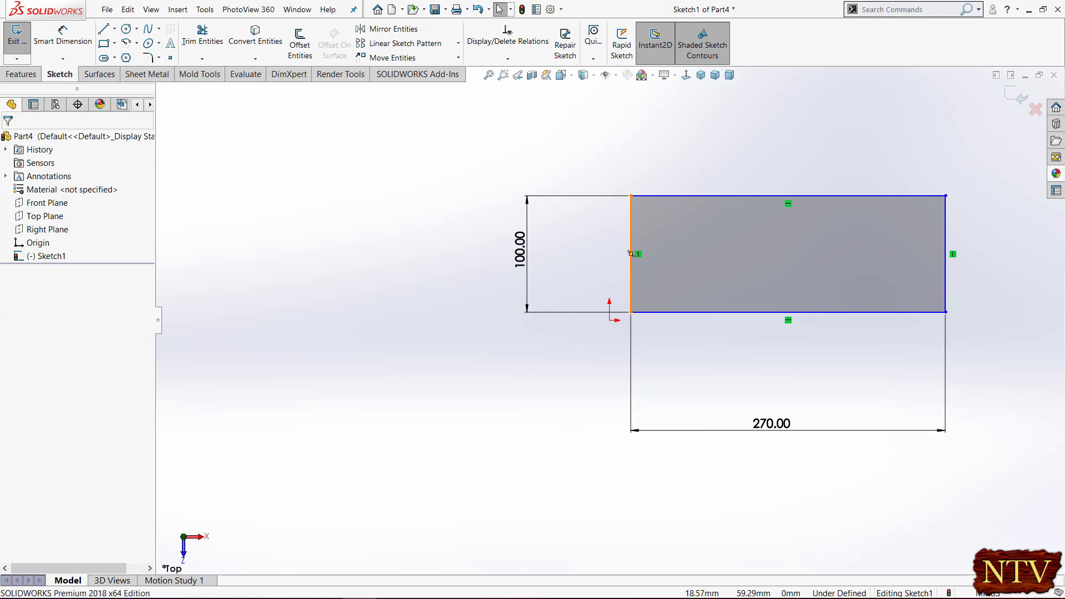
# Try to add a midpoint relation between the rectangle's left edge and the sketch origin.
pyautogui.click(631, 251)
pyautogui.keyDown('ctrl'); pyautogui.click(610, 320); pyautogui.keyUp('ctrl')
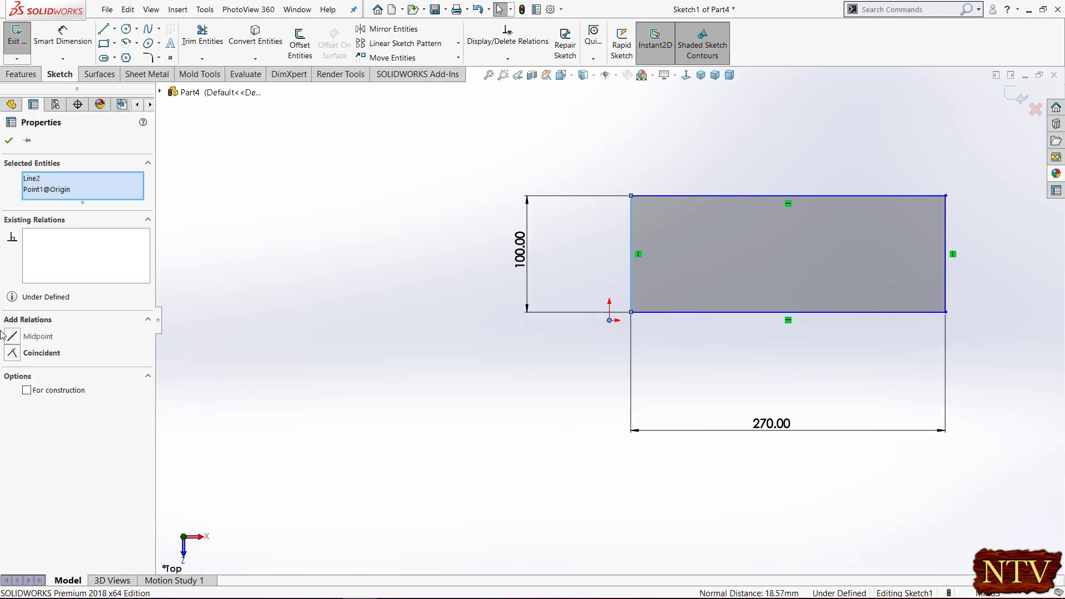
pyautogui.click(17, 341)
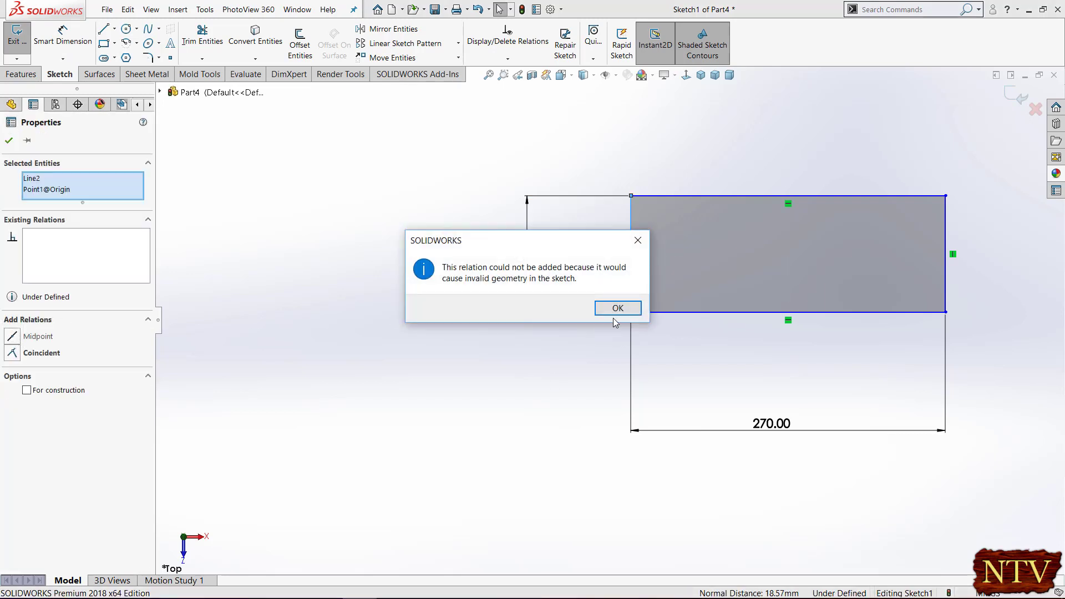
pyautogui.click(612, 309)
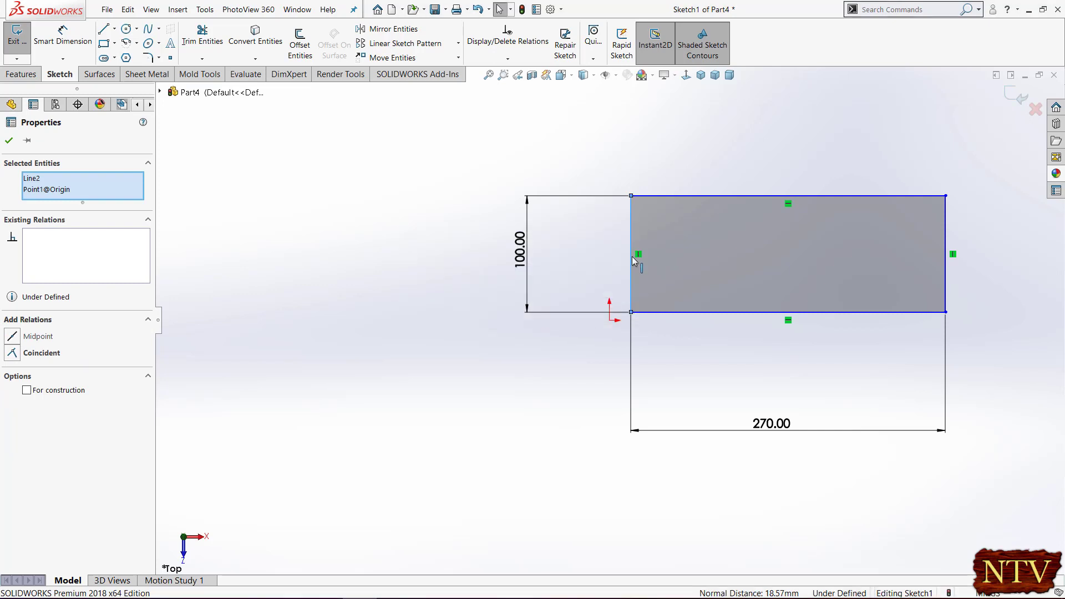
# Make the midpoint of the rectangle's left edge coincident with the origin and finish the sketch.
pyautogui.click(630, 262)
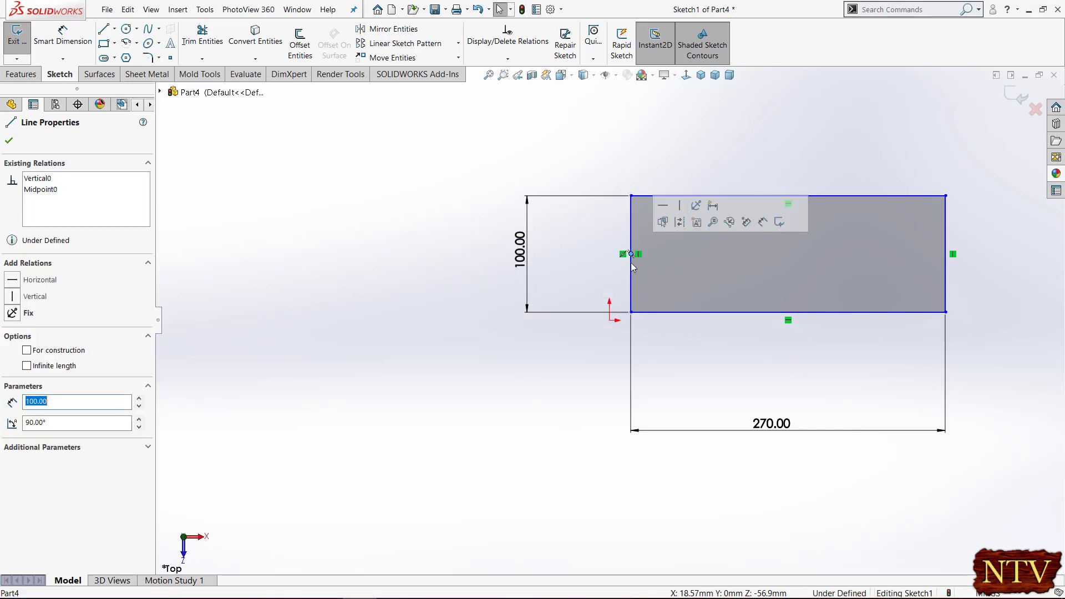
pyautogui.keyDown('ctrl'); pyautogui.click(610, 321); pyautogui.keyUp('ctrl')
pyautogui.click(12, 370)
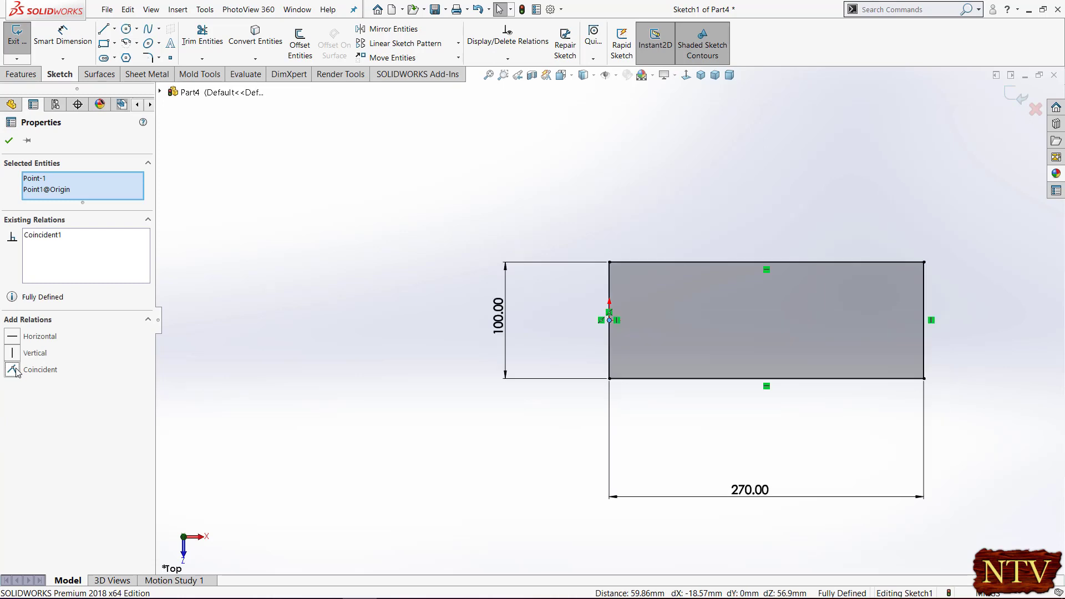
pyautogui.click(9, 141)
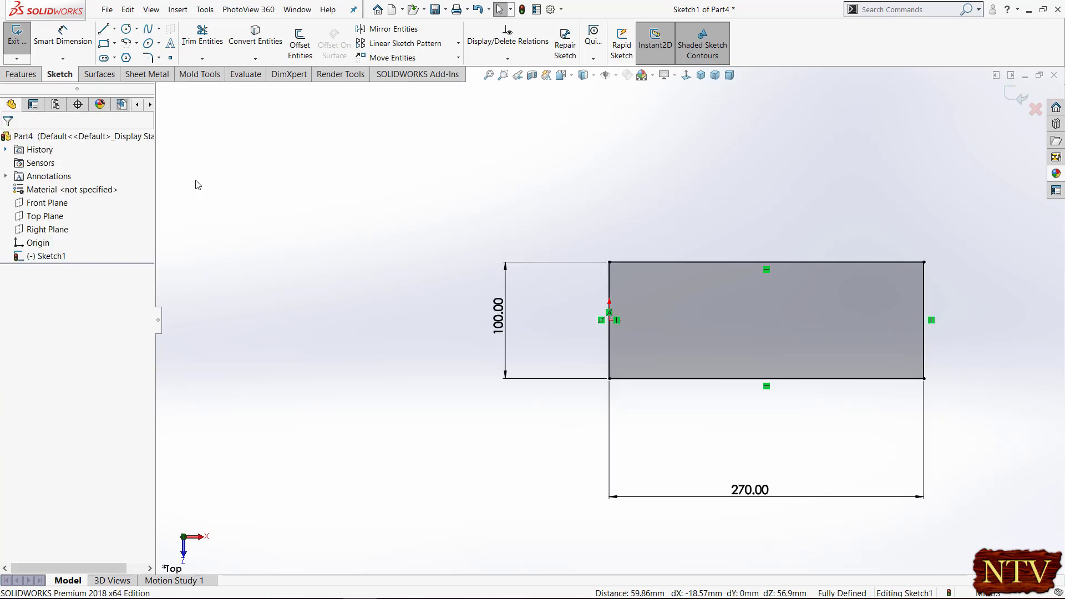
pyautogui.click(1008, 95)
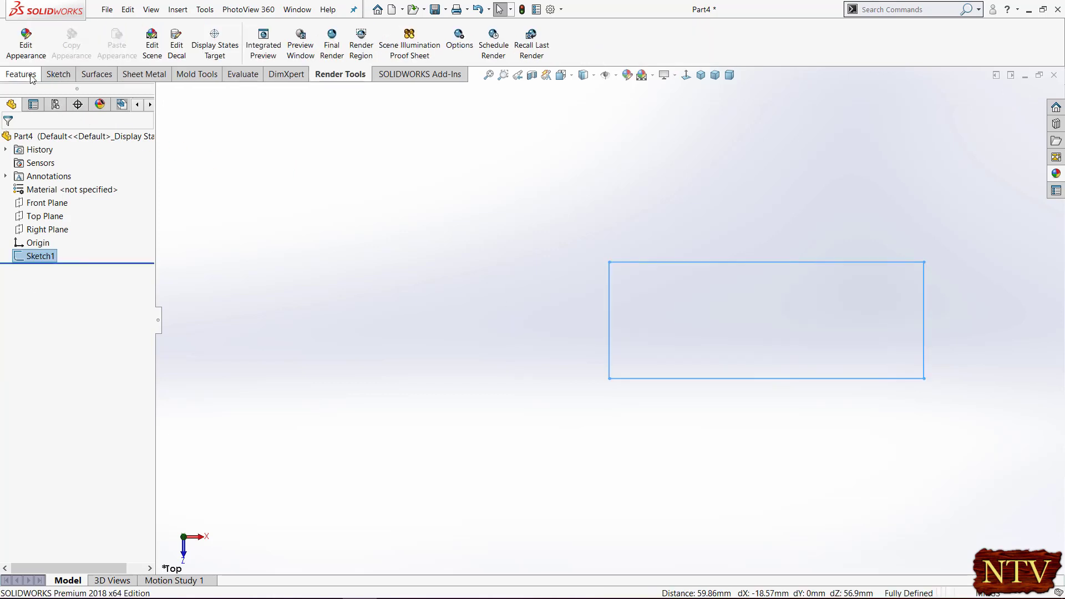
# Extrude the rectangle sketch to a blind depth of 30 mm in the reversed, downward direction.
pyautogui.click(22, 75)
pyautogui.click(23, 45)
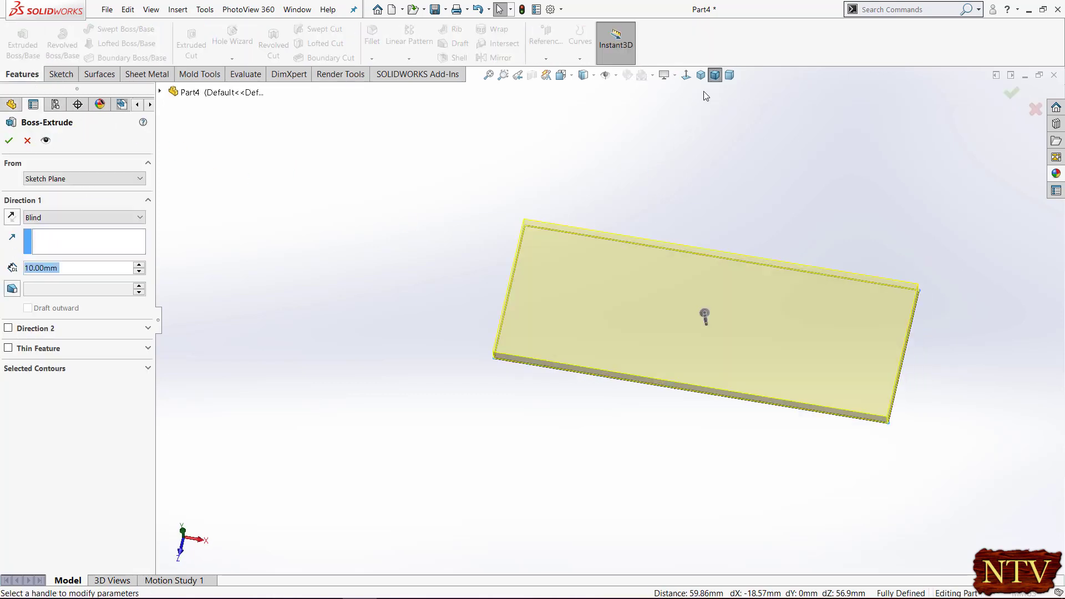
pyautogui.moveTo(615, 301); pyautogui.dragTo(597, 397)
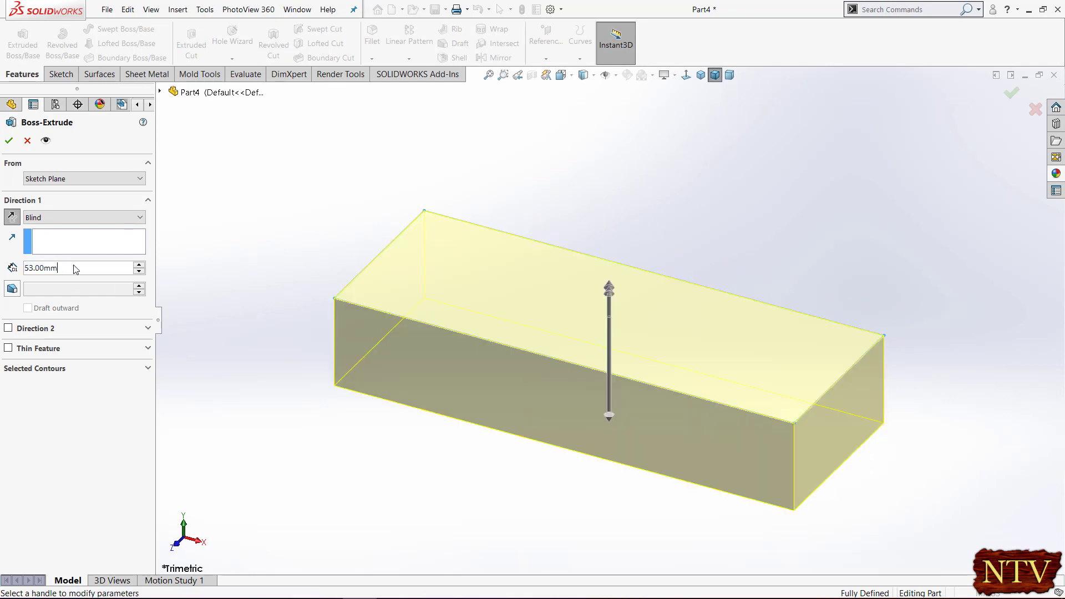
pyautogui.write('30')
pyautogui.press('Return')
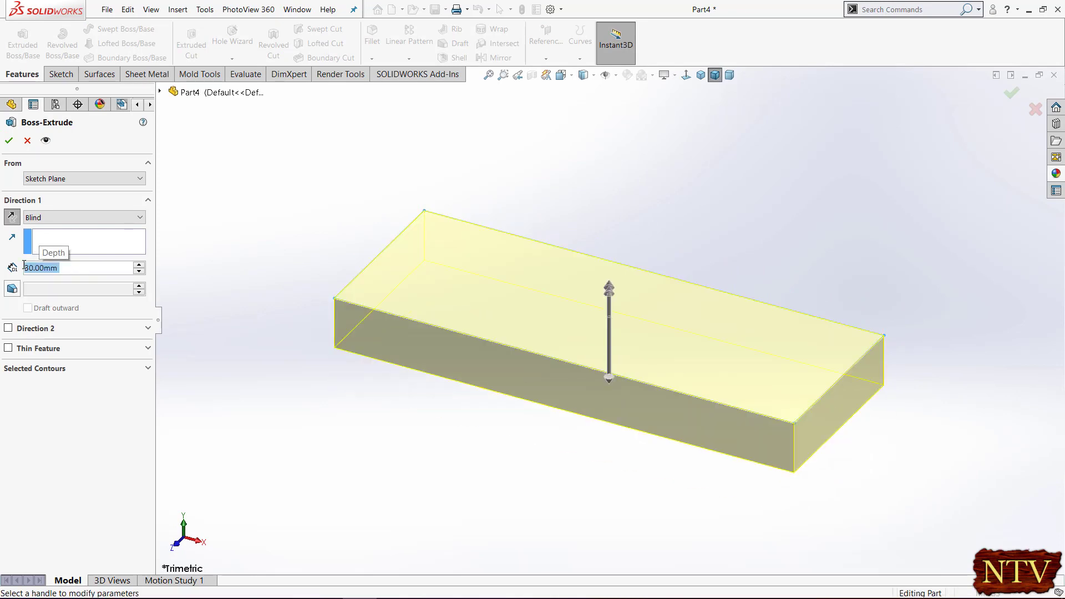
pyautogui.moveTo(335, 211)
pyautogui.mouseDown(button='middle')
pyautogui.moveTo(373, 135)
pyautogui.moveTo(345, 131)
pyautogui.moveTo(330, 210)
pyautogui.mouseUp(button='middle')
pyautogui.click(9, 143)
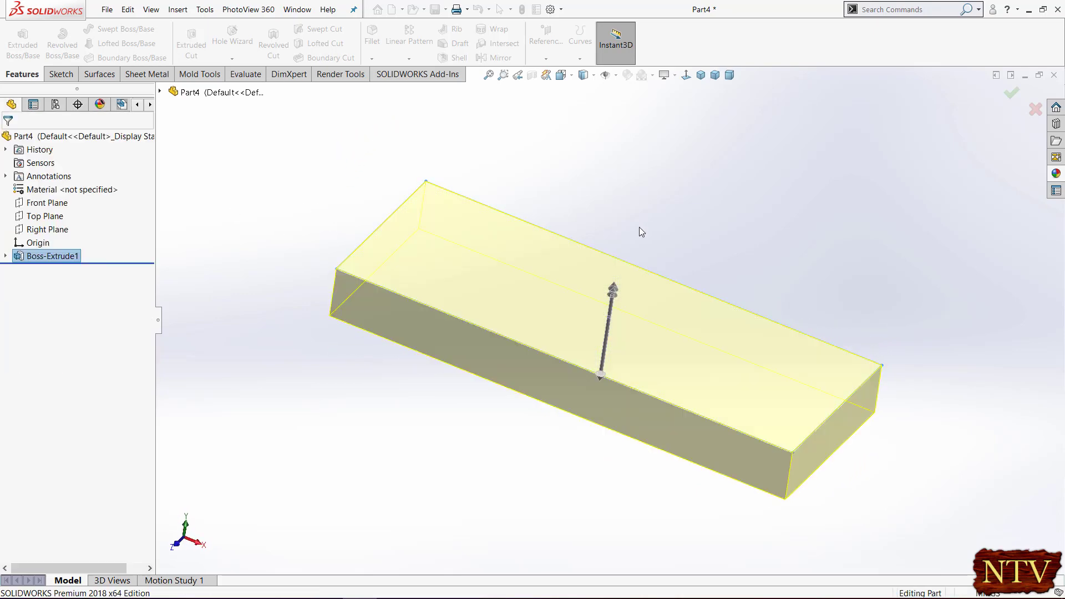
# Show the block in isometric view with the shaded-with-edges display style.
pyautogui.click(700, 75)
pyautogui.click(691, 179)
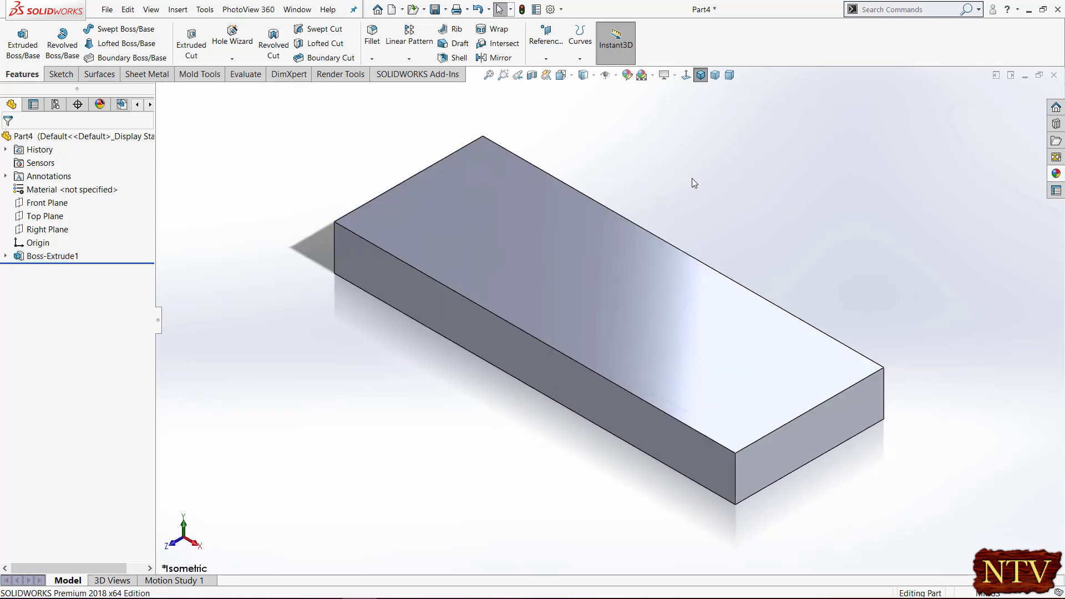
pyautogui.click(593, 75)
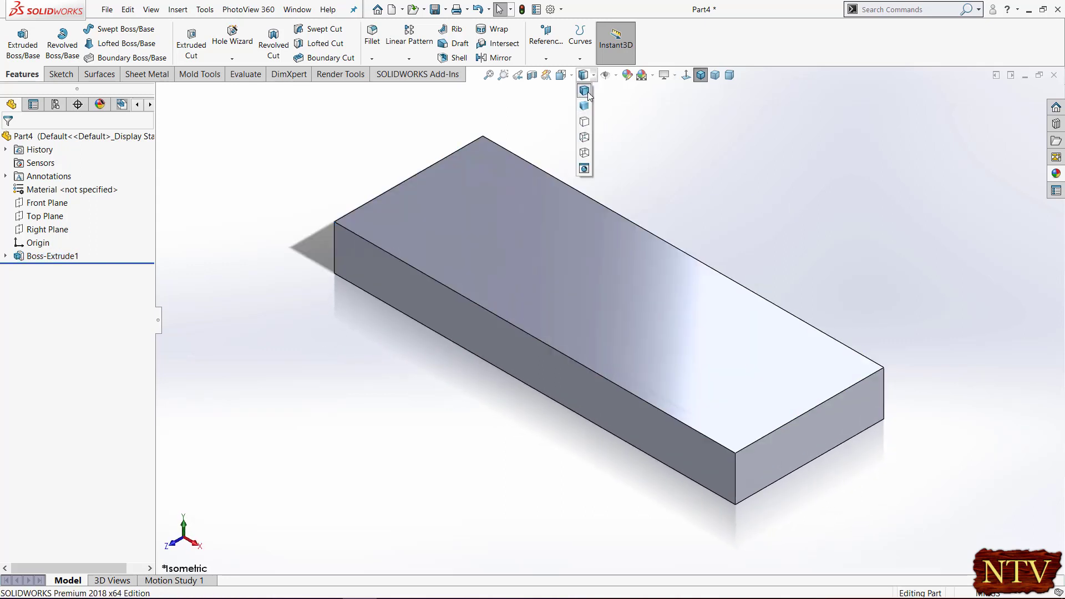
pyautogui.click(585, 91)
# Start a sketch on the block's top face and draw a corner rectangle about 20 by 25 mm near its lower-left corner.
pyautogui.moveTo(754, 183)
pyautogui.mouseDown(button='middle')
pyautogui.moveTo(848, 196)
pyautogui.moveTo(784, 240)
pyautogui.moveTo(575, 295)
pyautogui.mouseUp(button='middle')
pyautogui.click(575, 295)
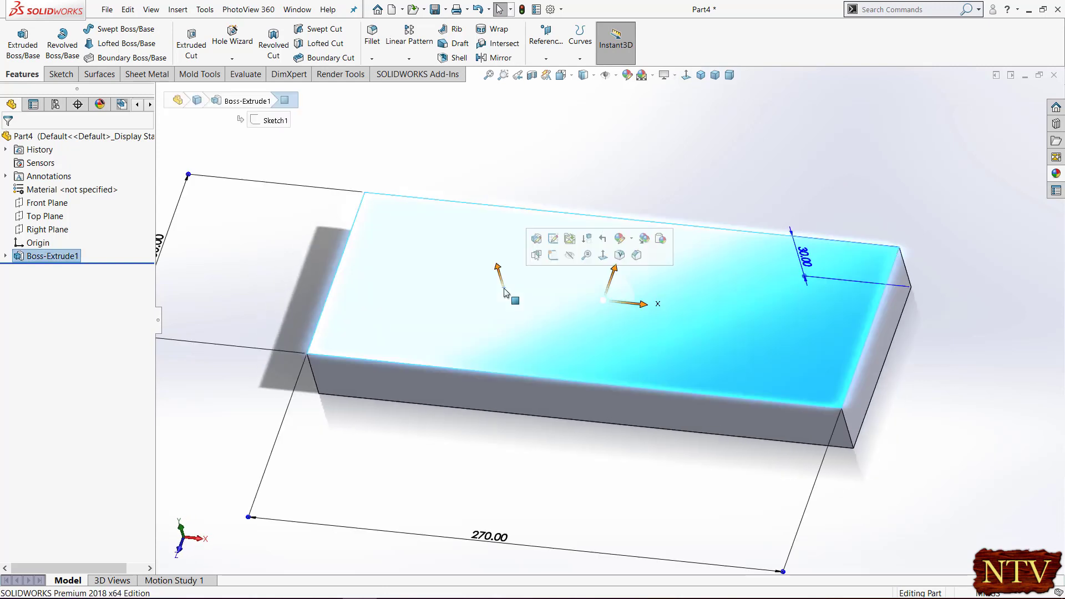
pyautogui.click(551, 257)
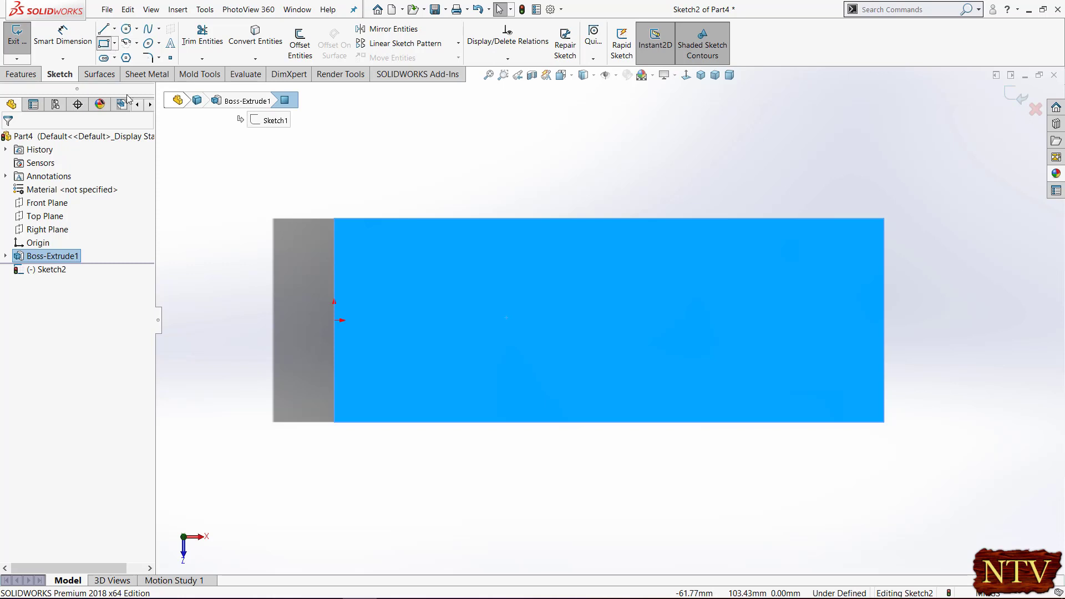
pyautogui.click(369, 401)
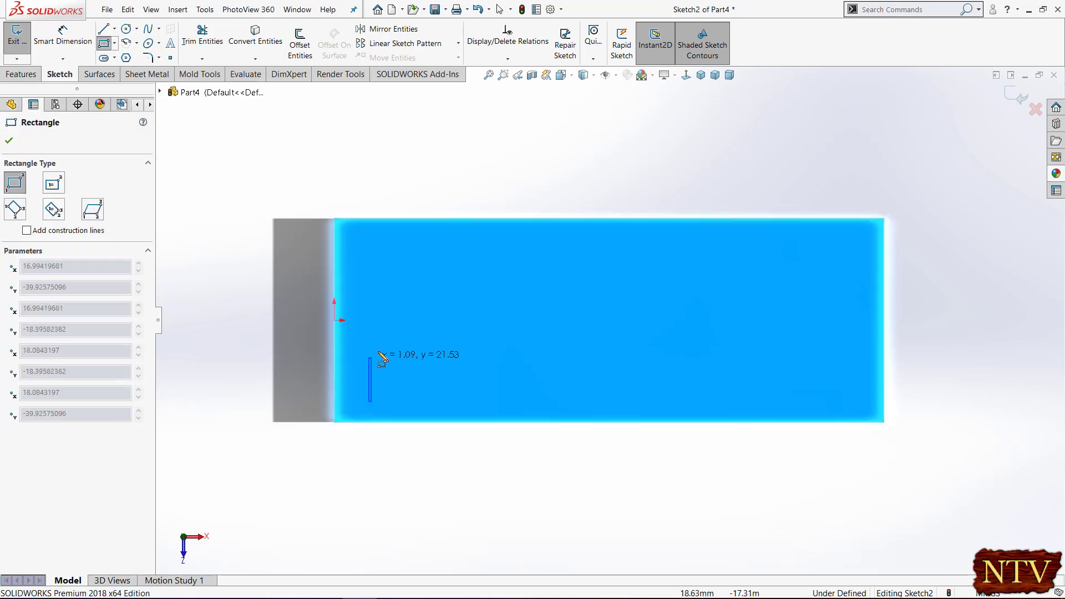
pyautogui.click(408, 350)
pyautogui.rightClick(411, 358)
pyautogui.click(437, 360)
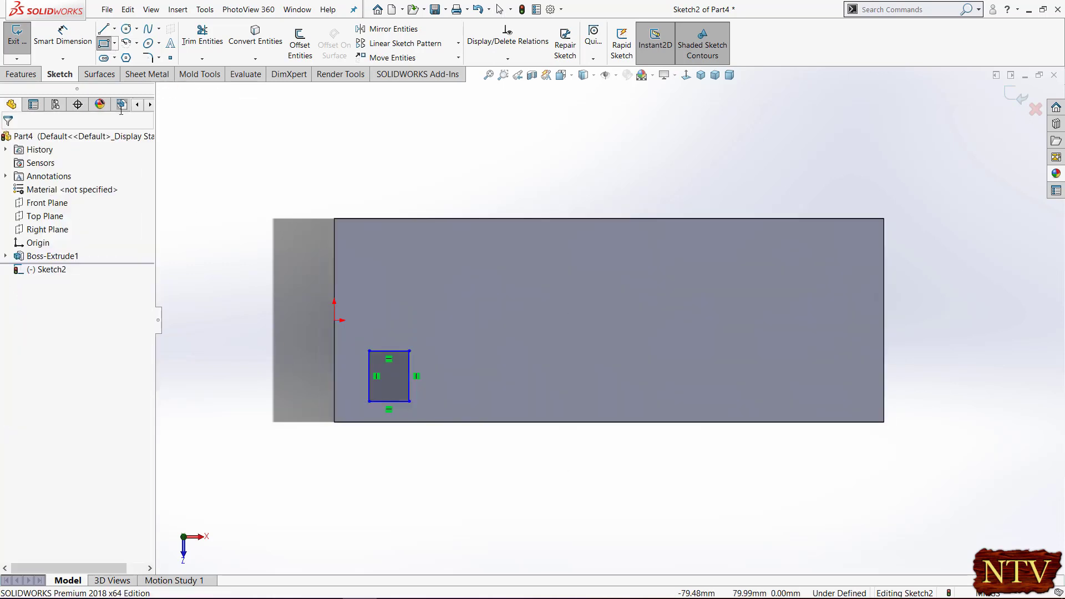
# Set the distance between the small rectangle's left edge and the block's left edge to 10 mm.
pyautogui.click(369, 391)
pyautogui.click(335, 392)
pyautogui.click(351, 472)
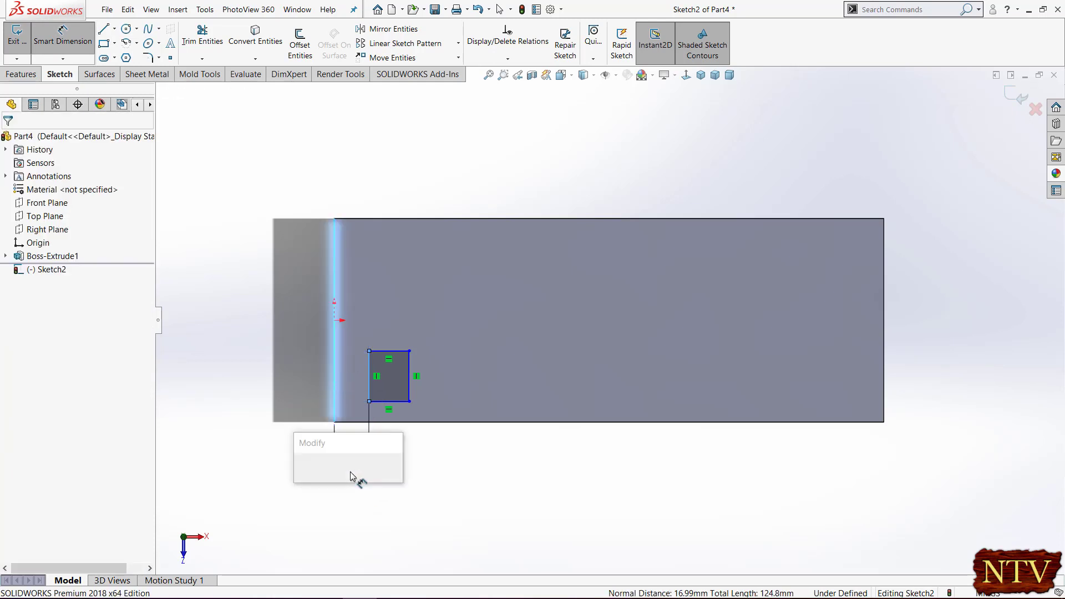
pyautogui.press('Return')
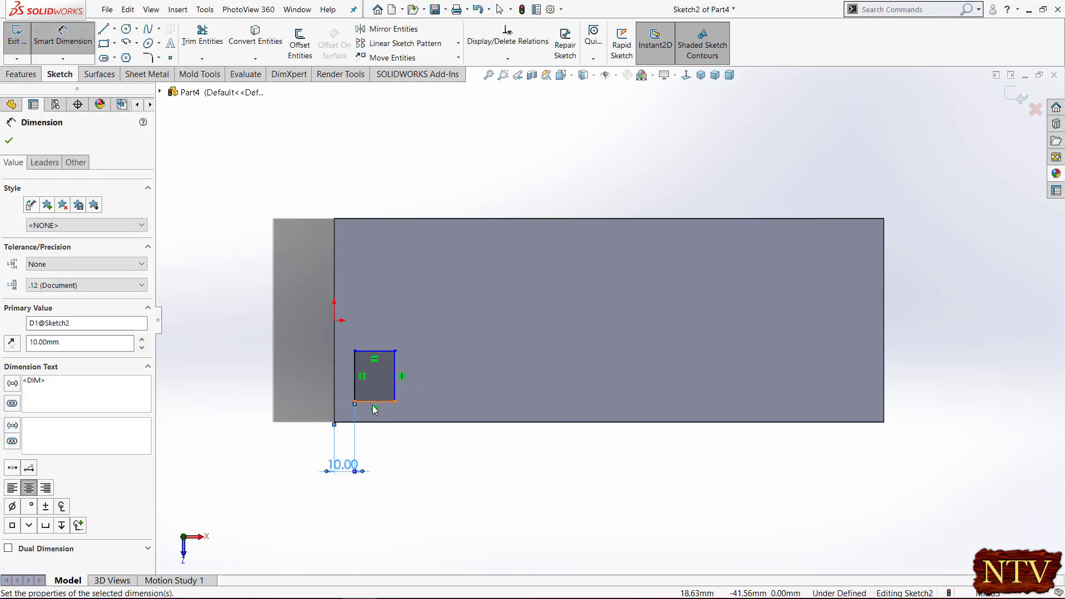
pyautogui.click(371, 401)
pyautogui.click(369, 426)
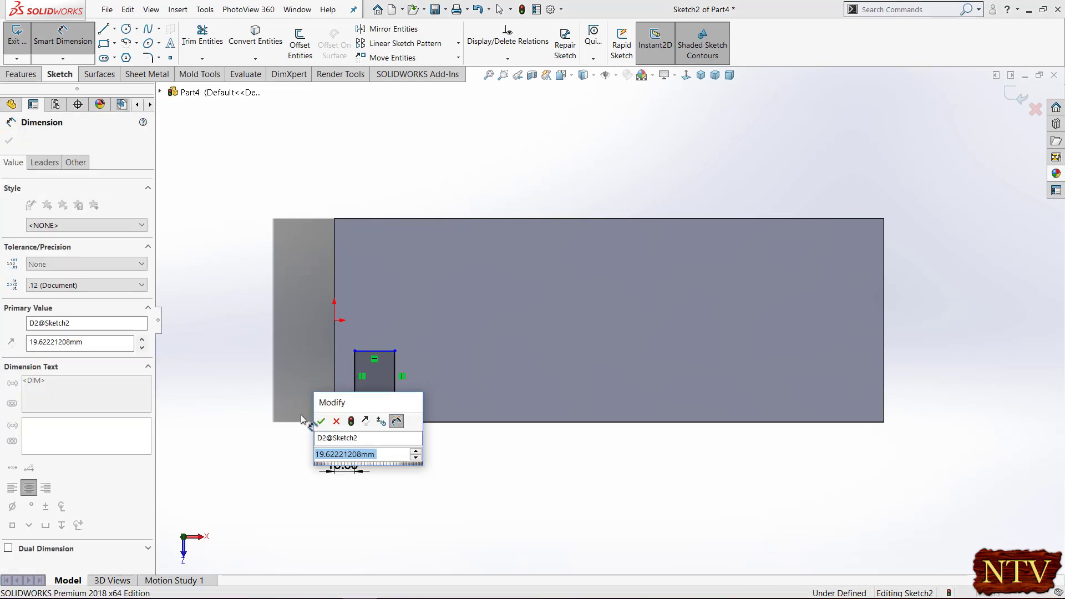
pyautogui.click(336, 421)
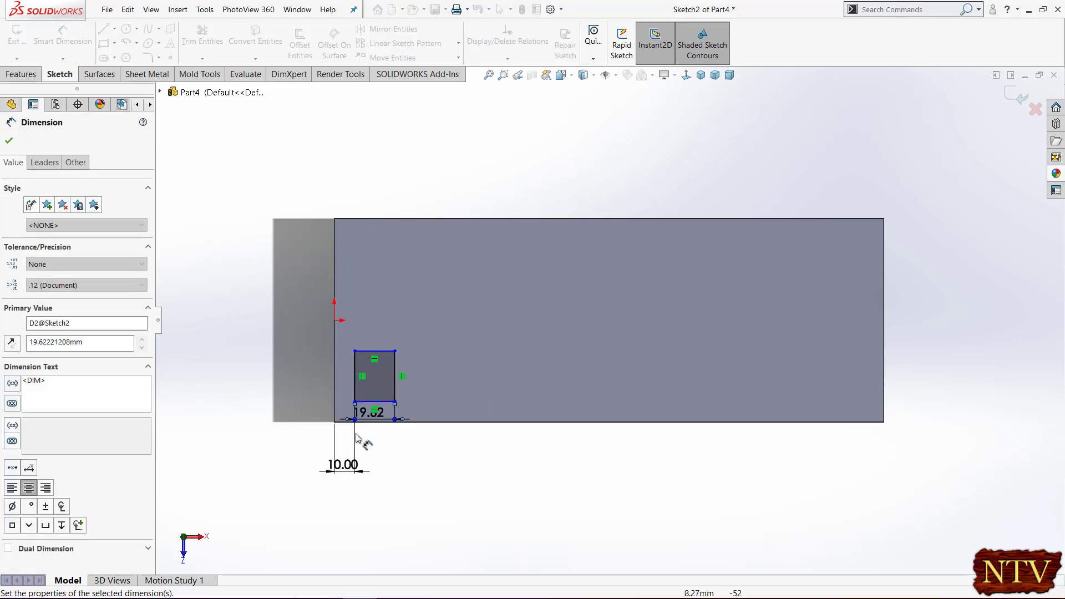
pyautogui.click(396, 417)
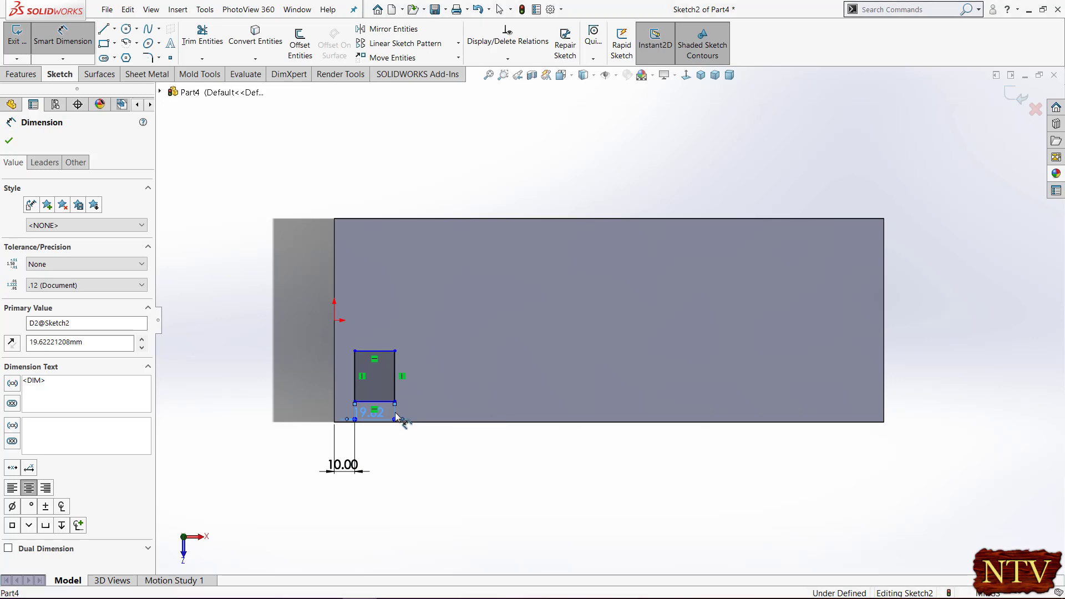
pyautogui.press('Delete')
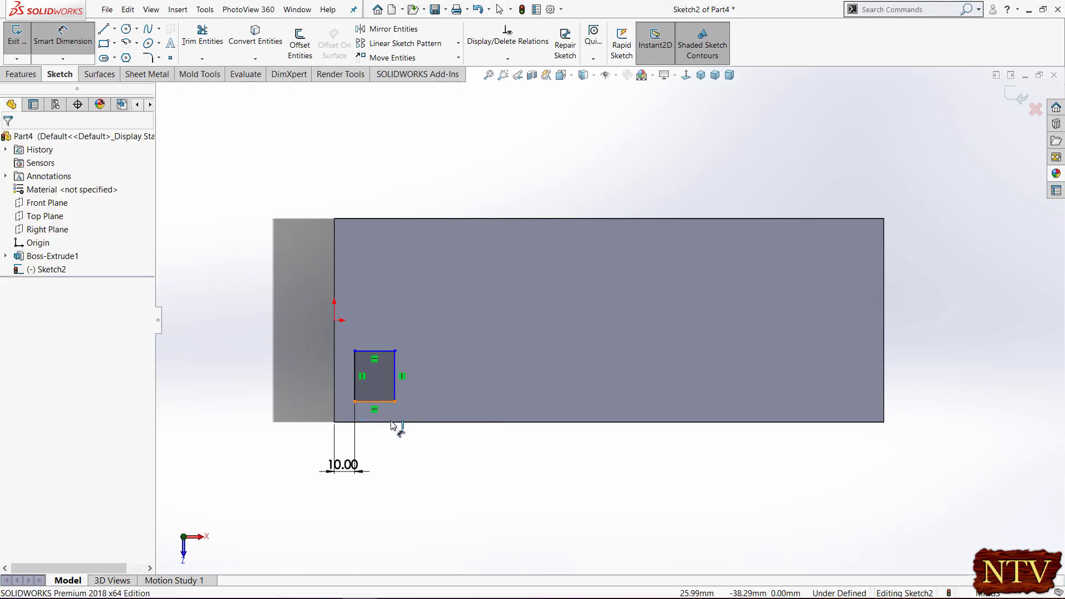
# Set the distance between the small rectangle's bottom edge and the block's bottom edge to 10 mm.
pyautogui.click(392, 422)
pyautogui.click(285, 428)
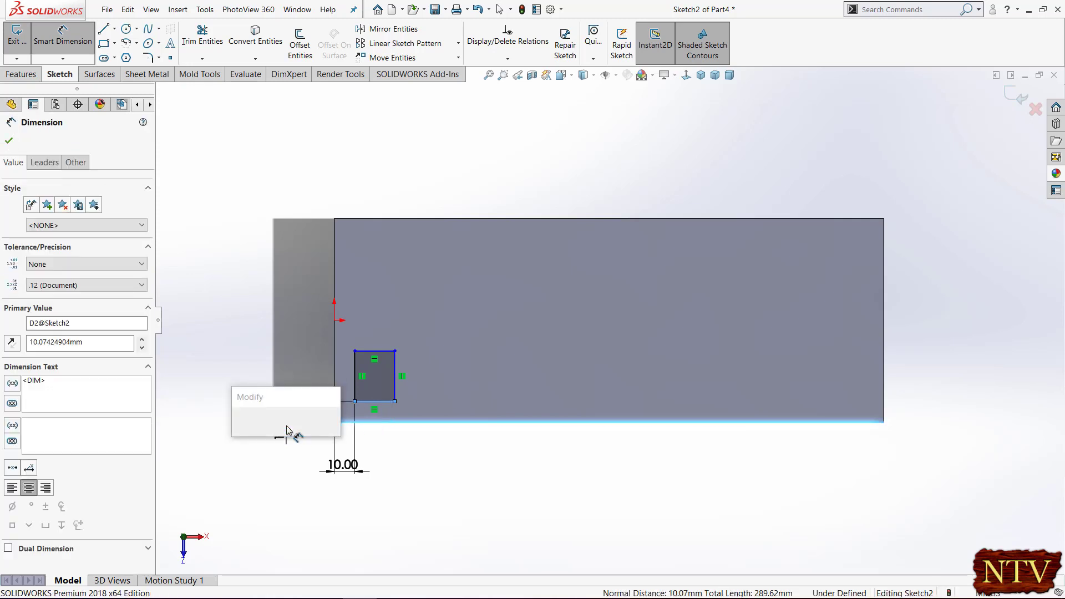
pyautogui.write('10')
pyautogui.press('Return')
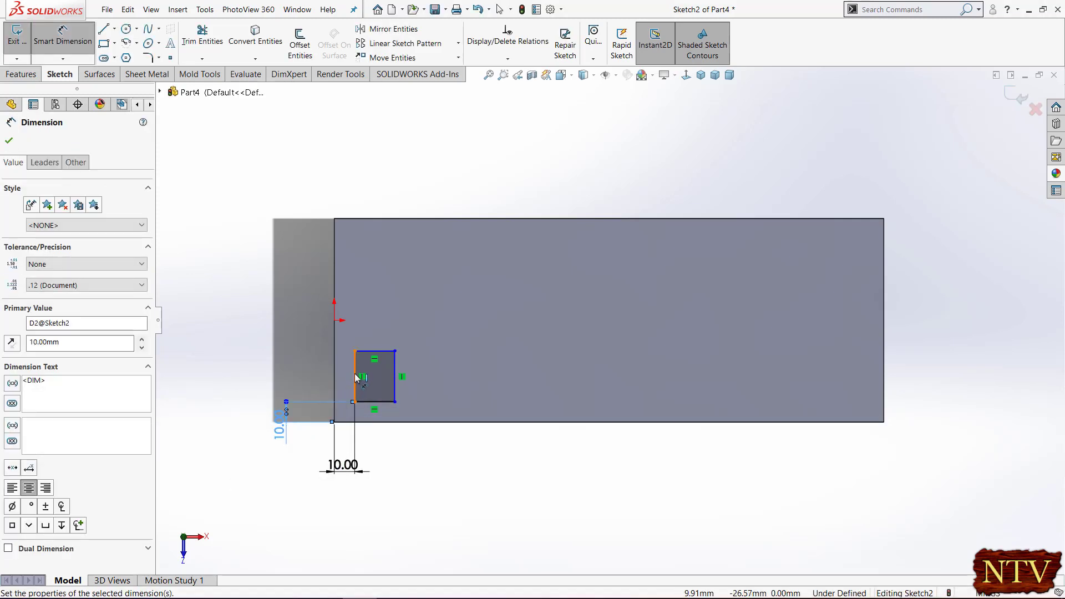
# Dimension the small rectangle 35 mm high and 25 mm wide, and finish the sketch.
pyautogui.click(355, 376)
pyautogui.click(311, 377)
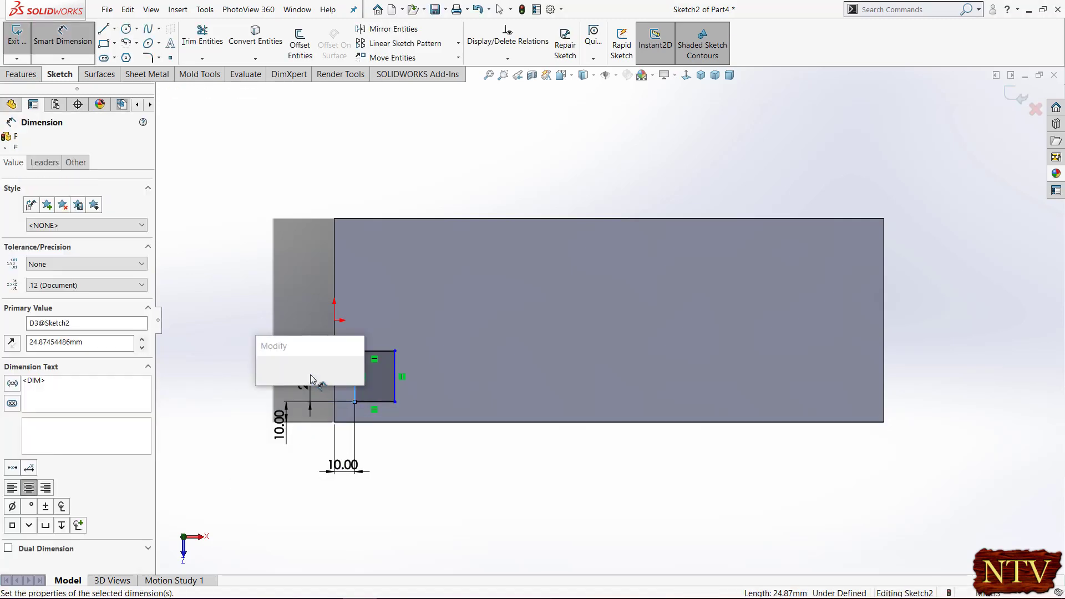
pyautogui.write('35')
pyautogui.press('Return')
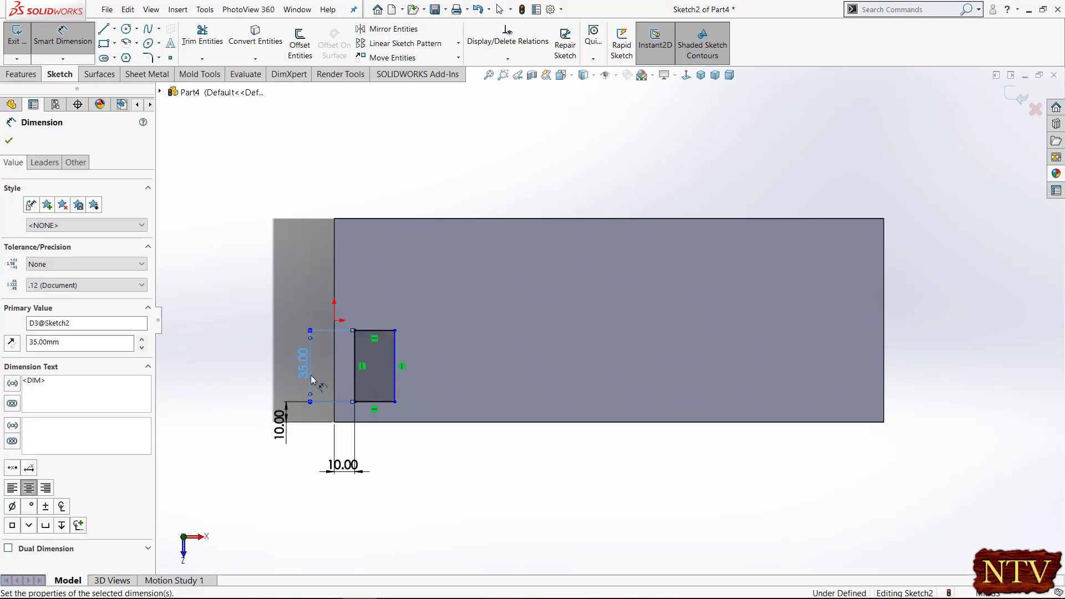
pyautogui.click(386, 403)
pyautogui.click(387, 442)
pyautogui.write('25')
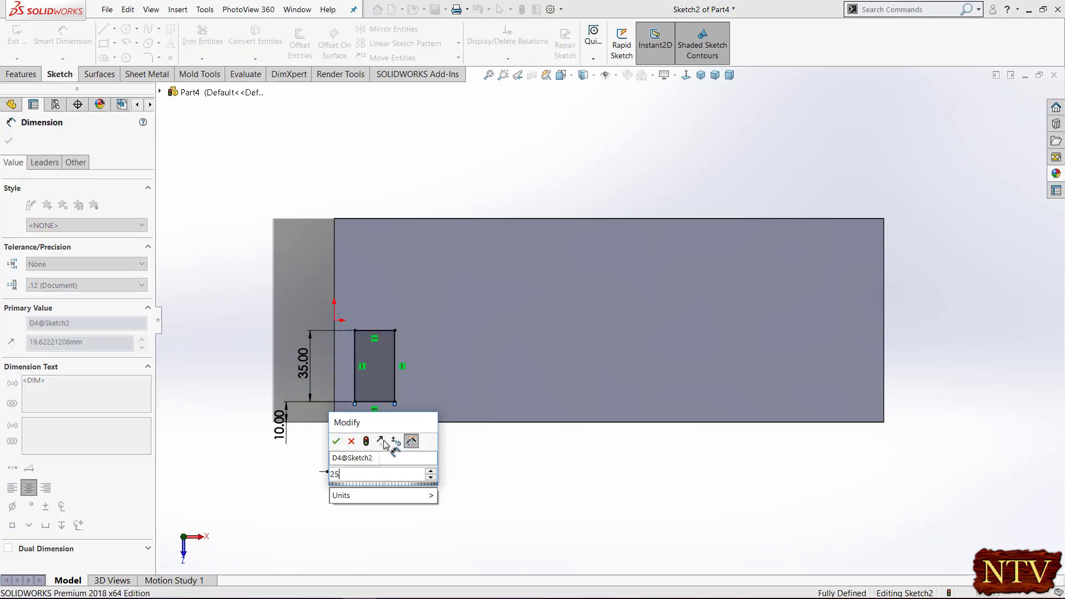
pyautogui.press('Return')
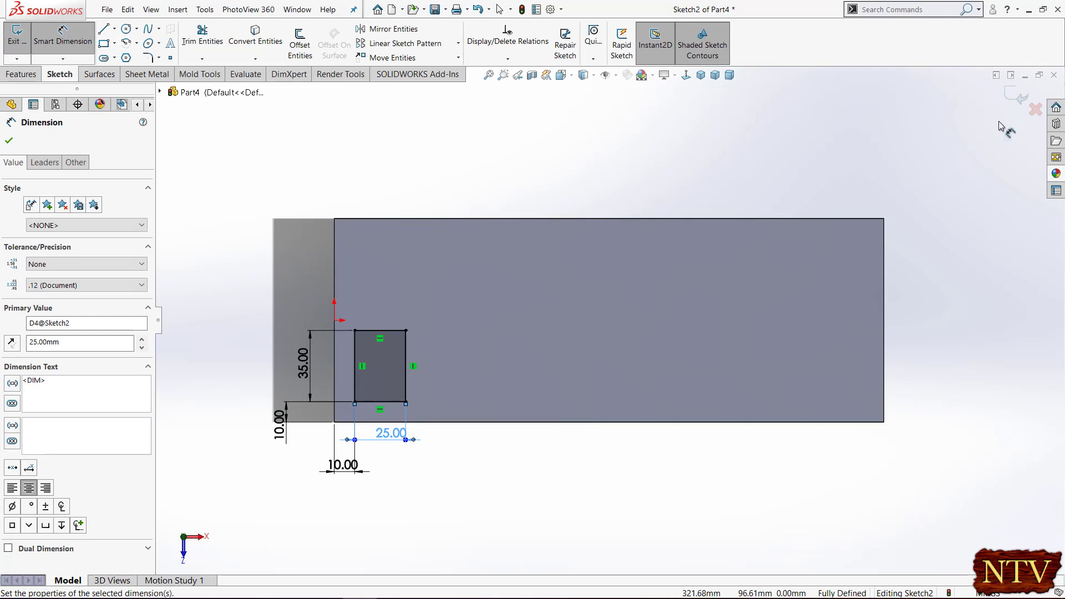
pyautogui.click(1017, 95)
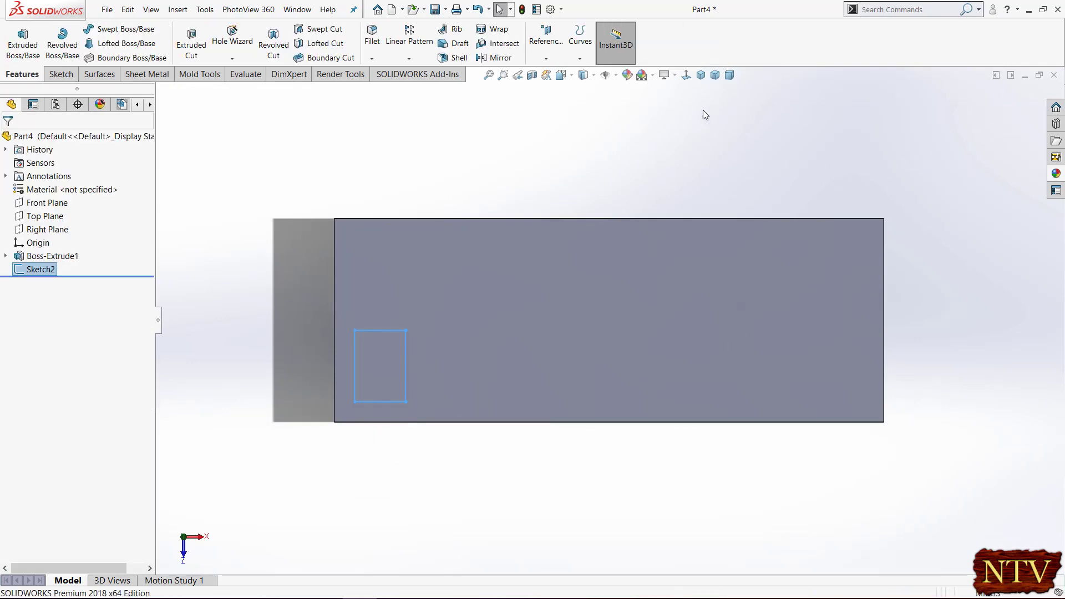
# Cut-extrude the small rectangle sketch 25 mm blind into the block with a 5-degree inward draft.
pyautogui.click(700, 75)
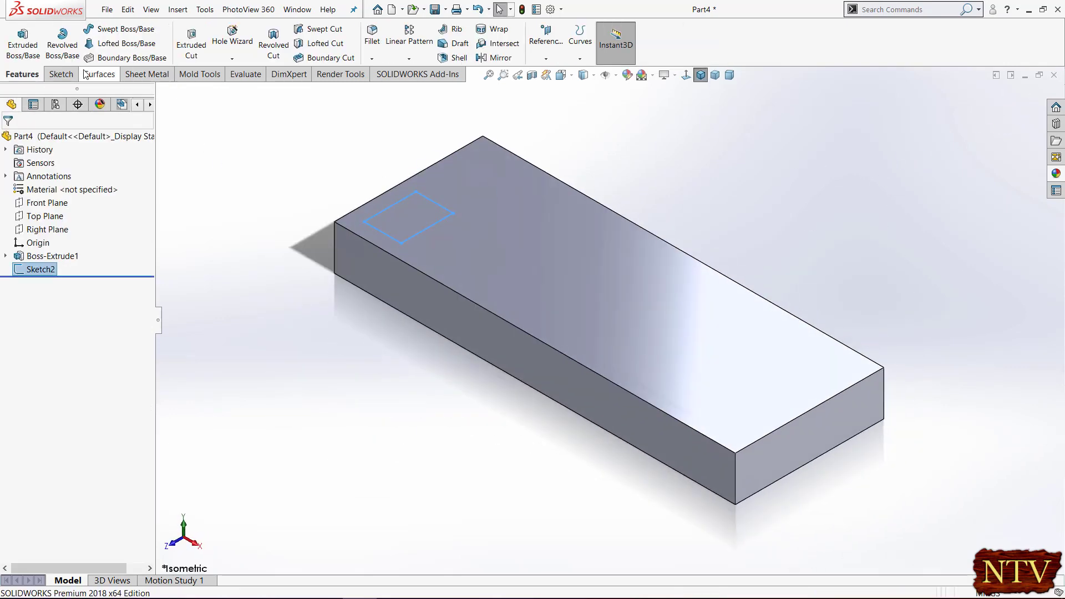
pyautogui.click(192, 45)
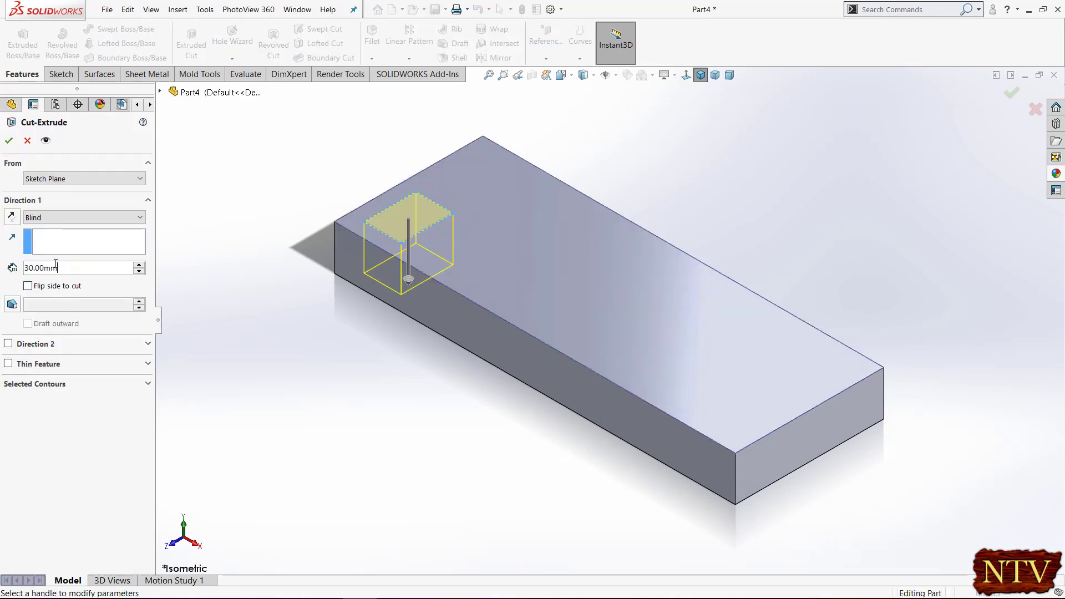
pyautogui.write('25')
pyautogui.press('Return')
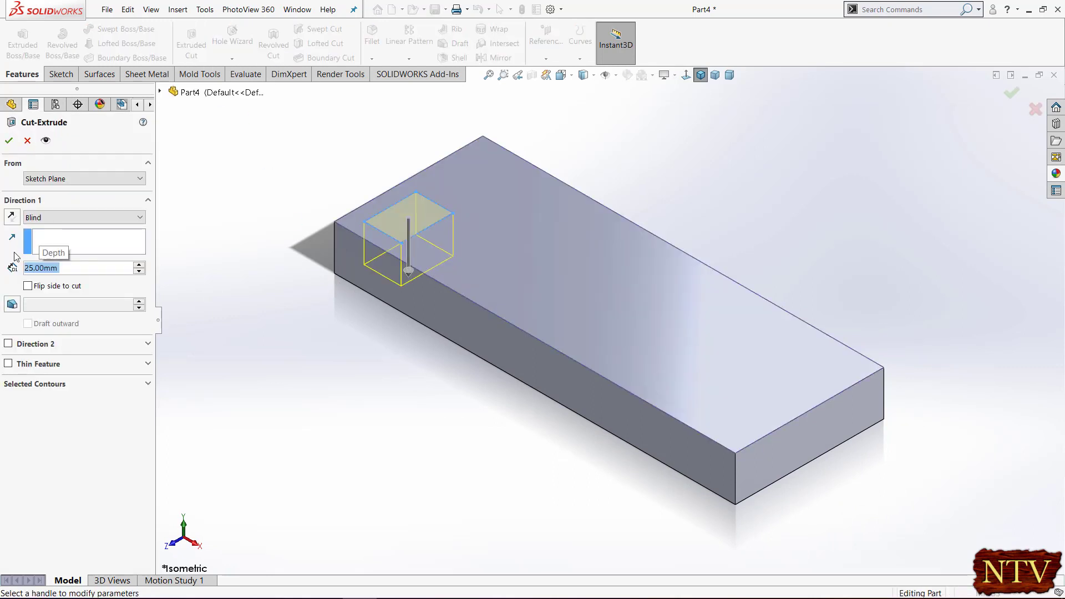
pyautogui.click(12, 305)
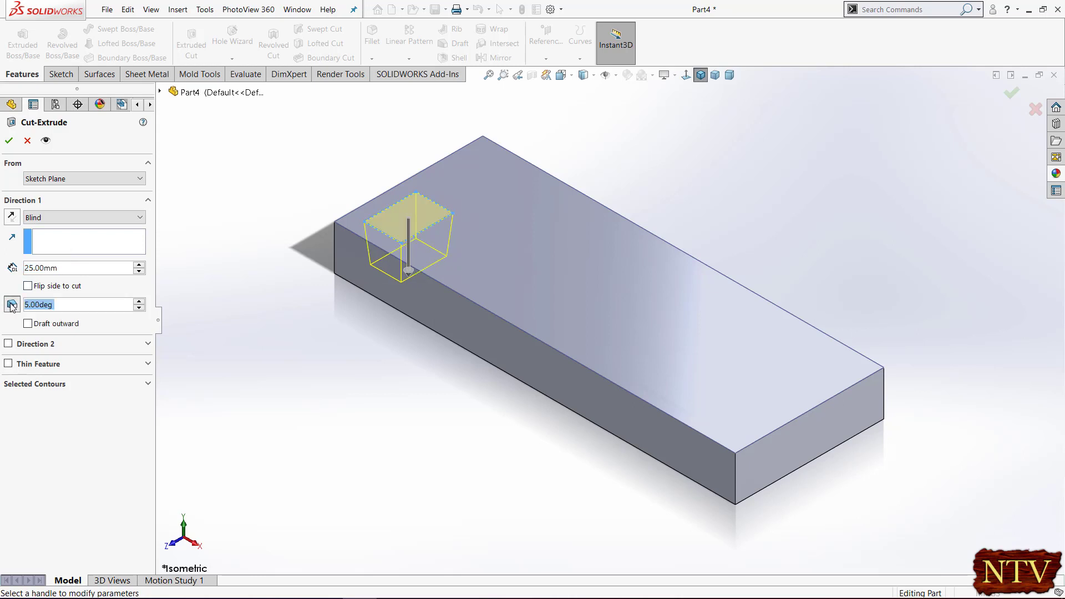
pyautogui.click(9, 141)
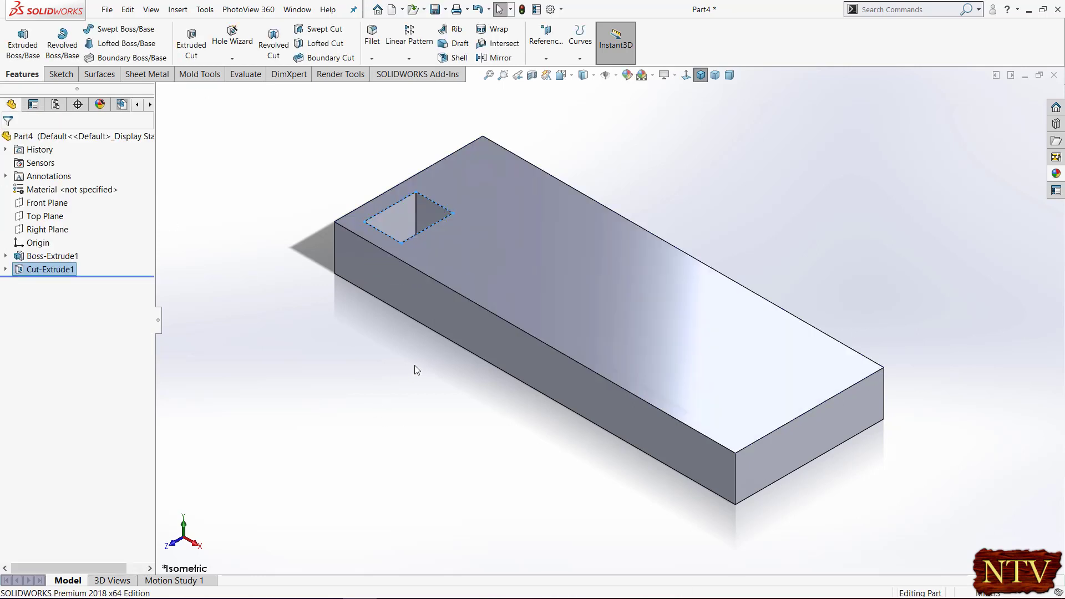
# Start a linear pattern of the pocket cut along the block's long top edge with 45 mm spacing and 6 instances.
pyautogui.moveTo(416, 368); pyautogui.dragTo(400, 406, button='middle')
pyautogui.click(50, 270)
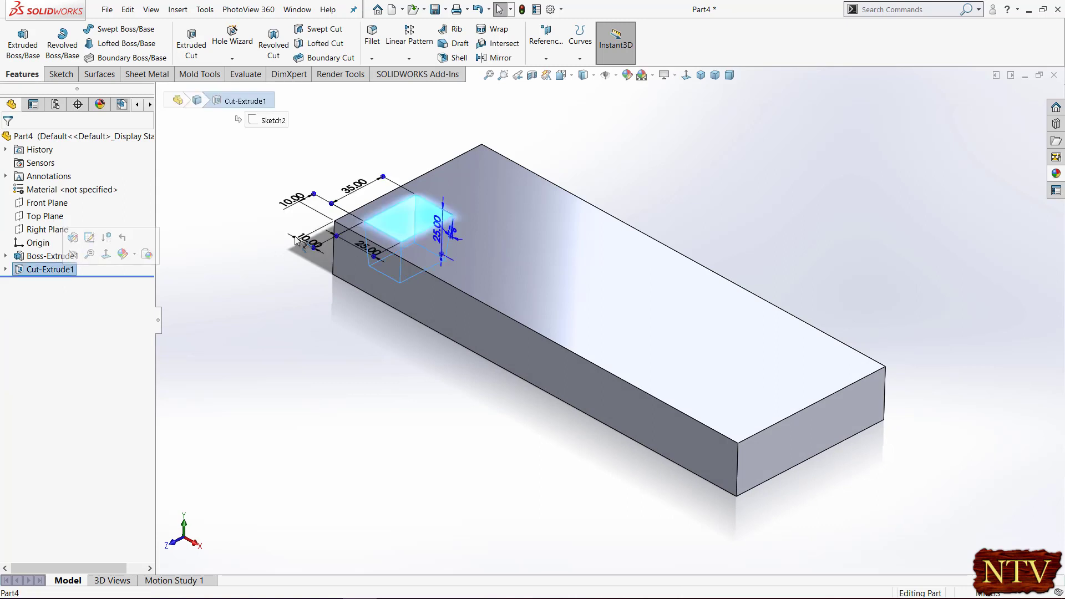
pyautogui.click(404, 42)
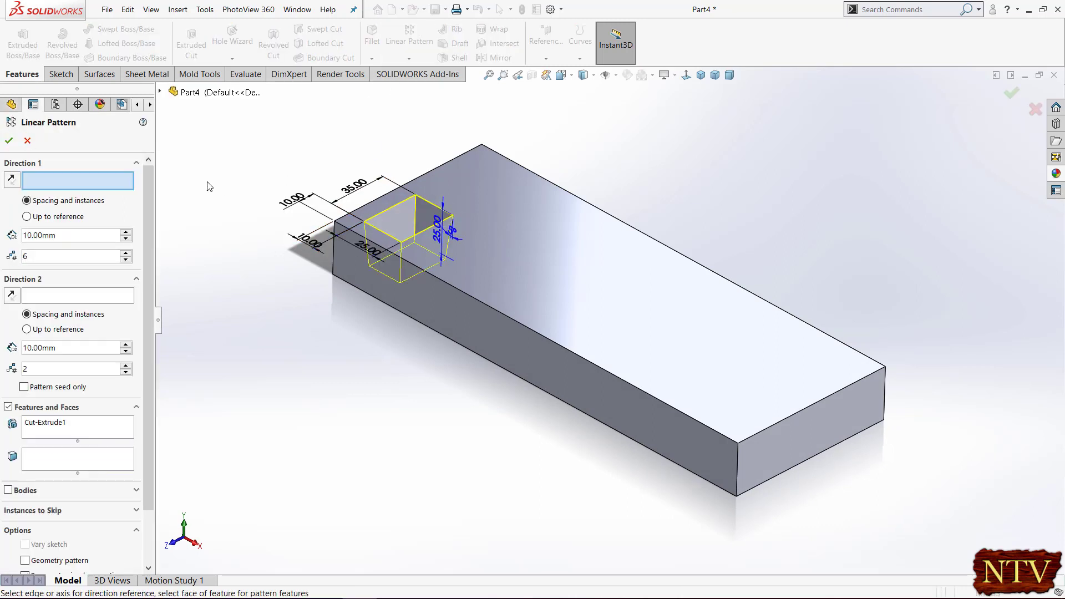
pyautogui.click(460, 290)
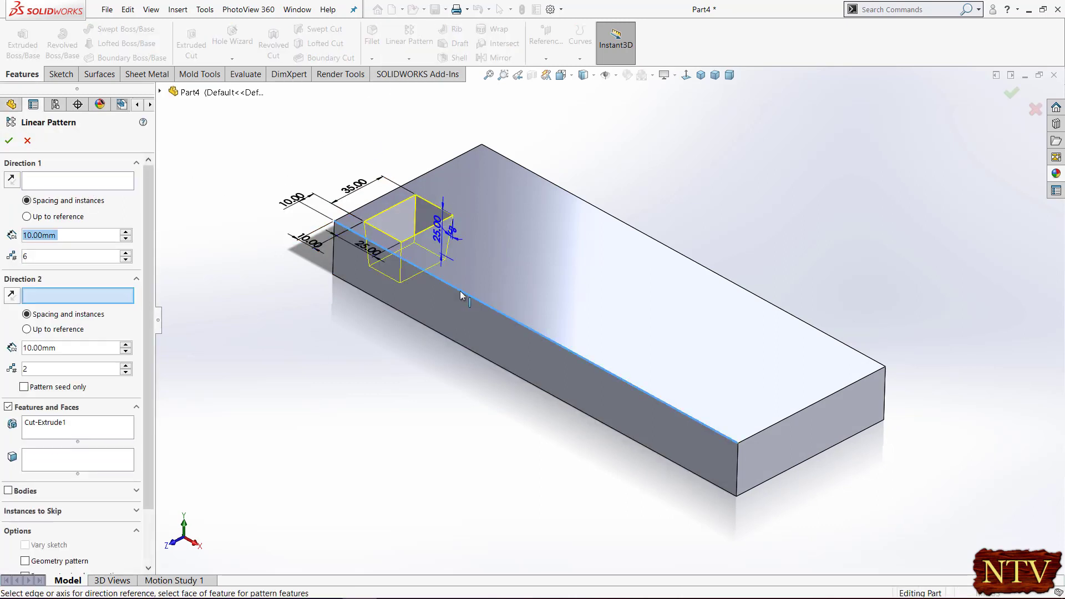
pyautogui.doubleClick(32, 236)
pyautogui.write('45')
pyautogui.press('Return')
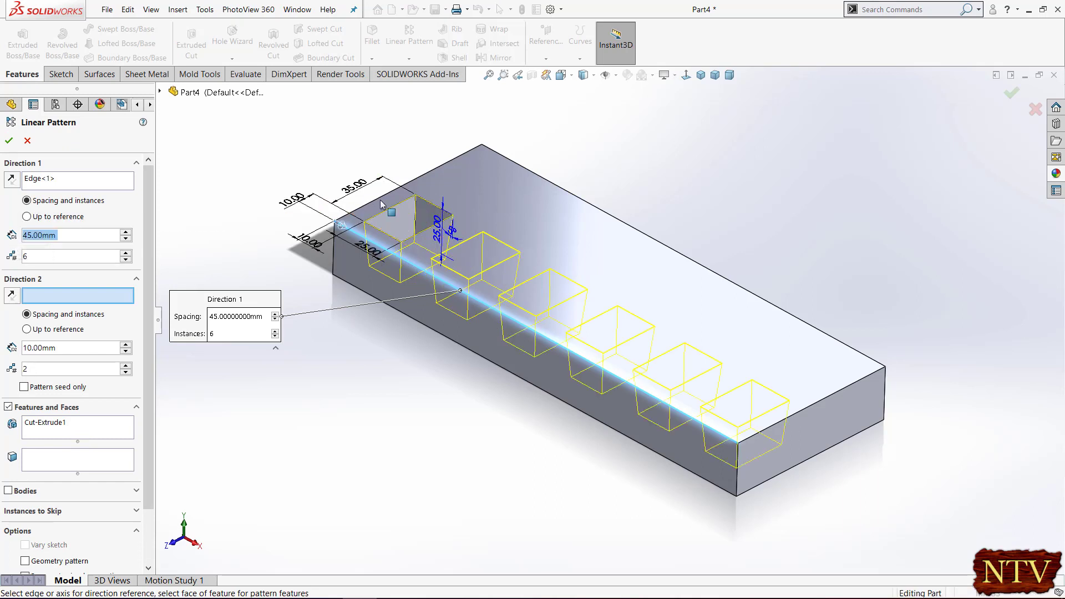
# Add the short top edge as second pattern direction, with 45 mm spacing and 2 instances, reversed into the block, and finish the pattern.
pyautogui.click(421, 180)
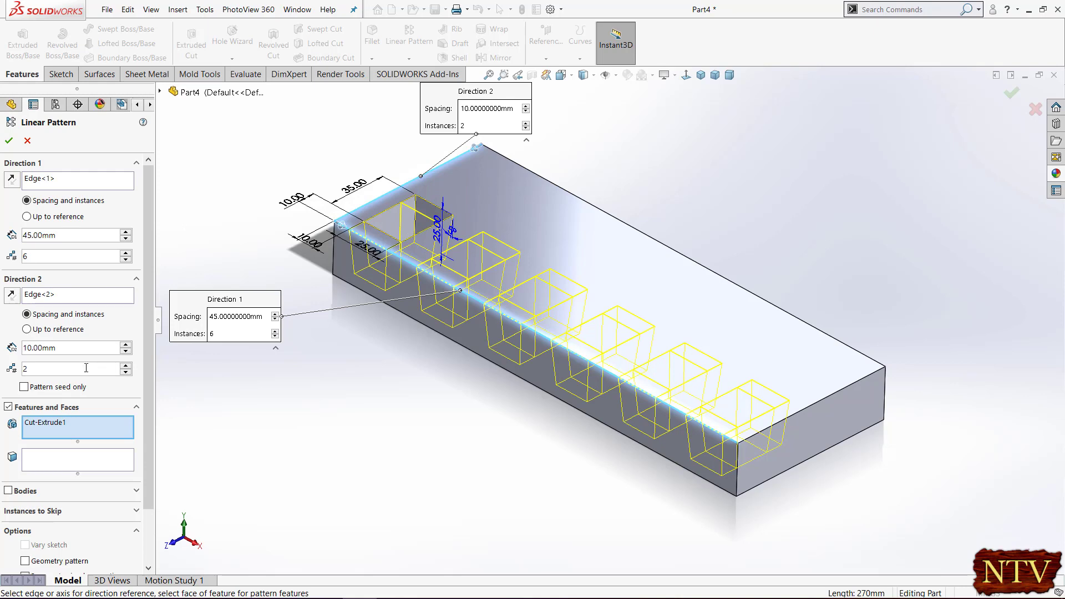
pyautogui.moveTo(93, 350); pyautogui.dragTo(8, 343)
pyautogui.write('45')
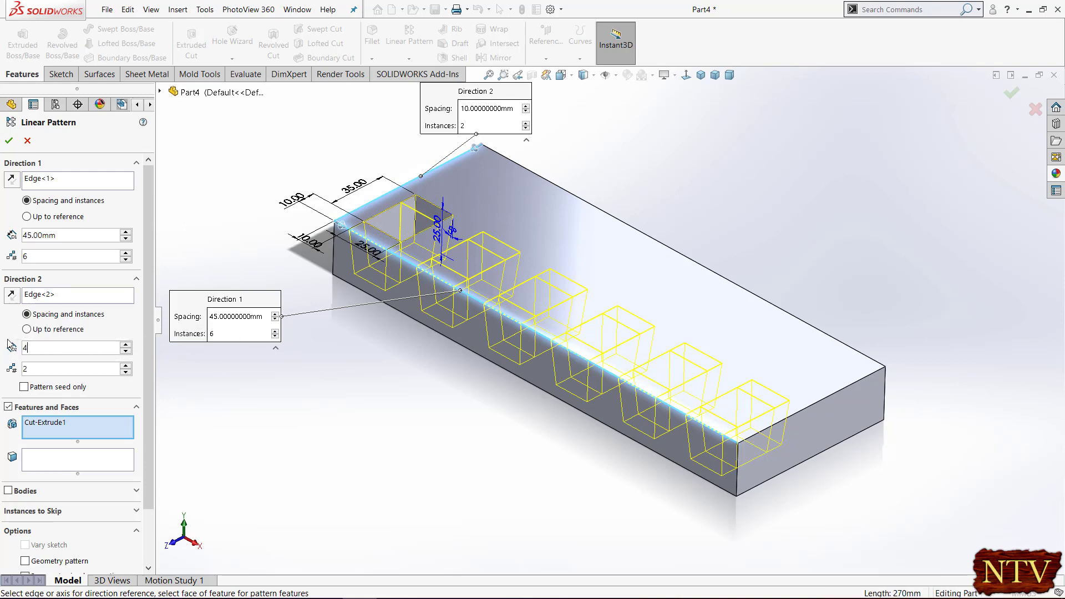
pyautogui.press('Return')
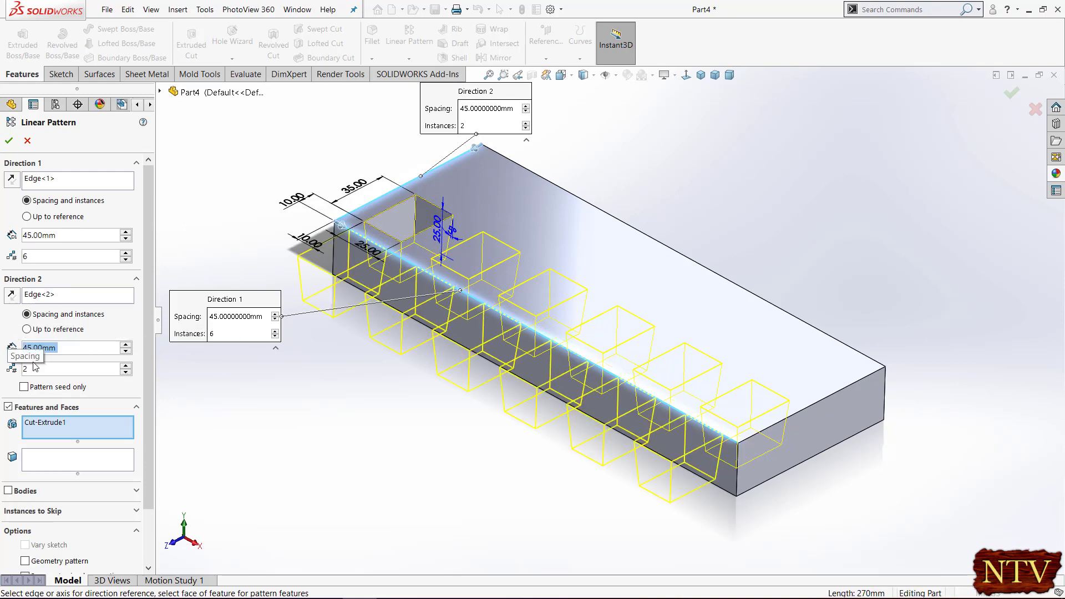
pyautogui.click(12, 294)
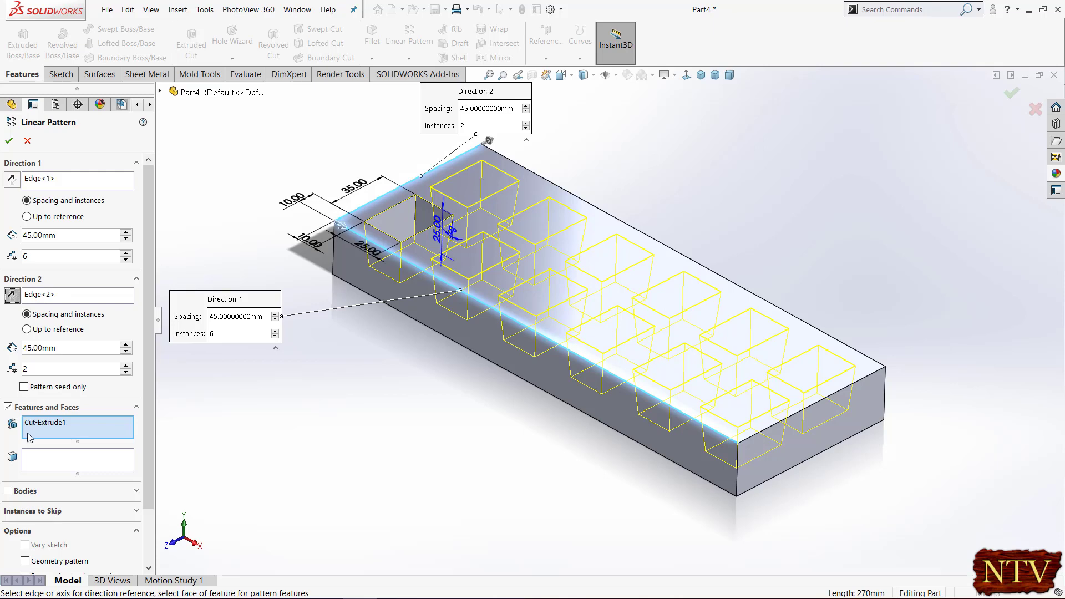
pyautogui.click(9, 140)
# Fillet all edges of the pocket cut and its linear pattern with a 2 mm radius.
pyautogui.moveTo(724, 96); pyautogui.dragTo(709, 192, button='middle')
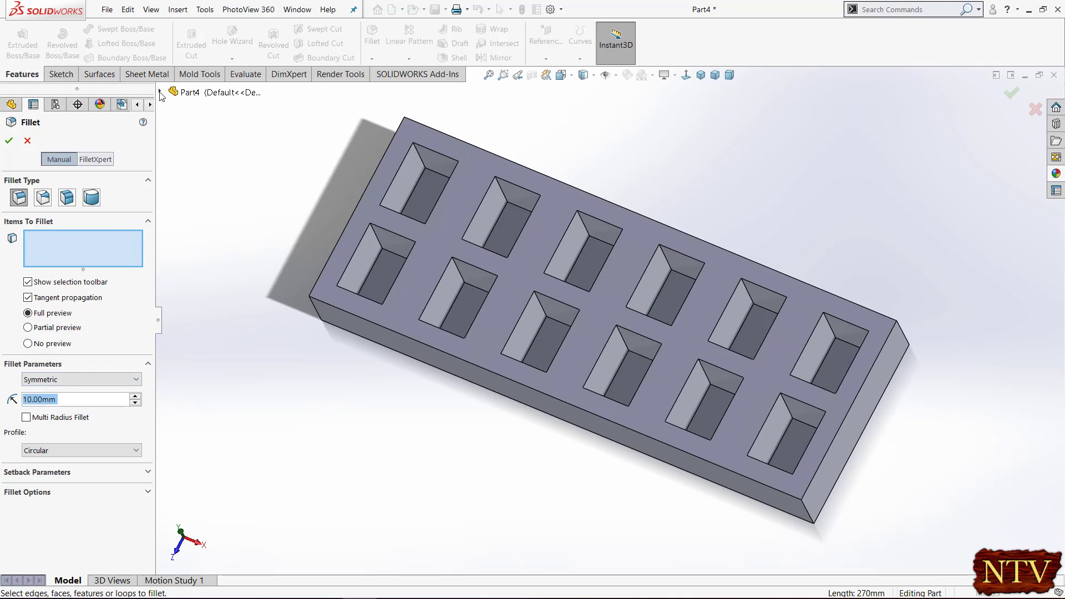
pyautogui.click(160, 92)
pyautogui.click(206, 225)
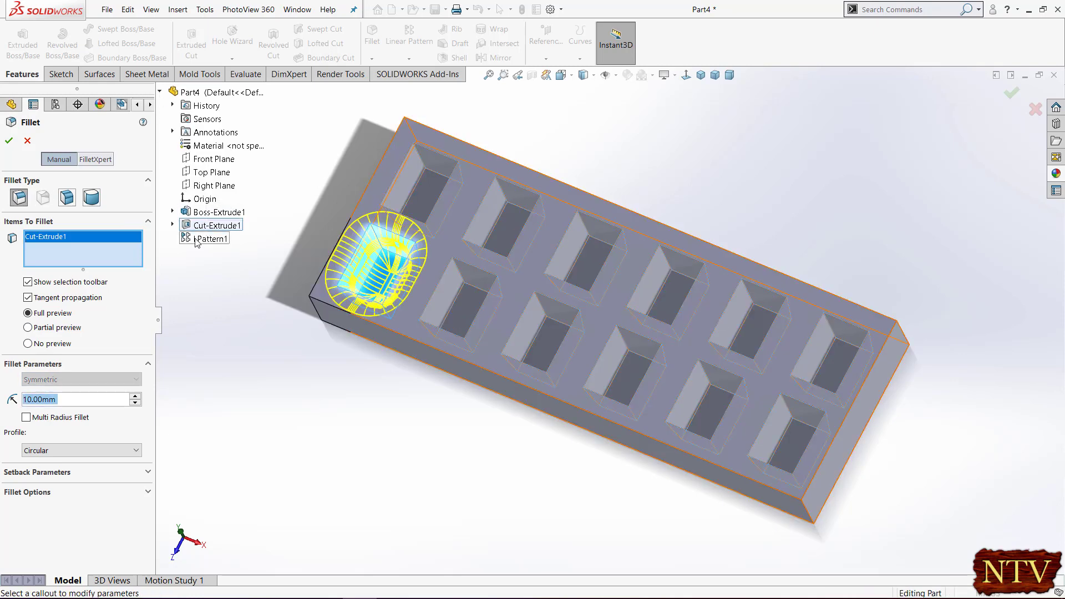
pyautogui.click(208, 238)
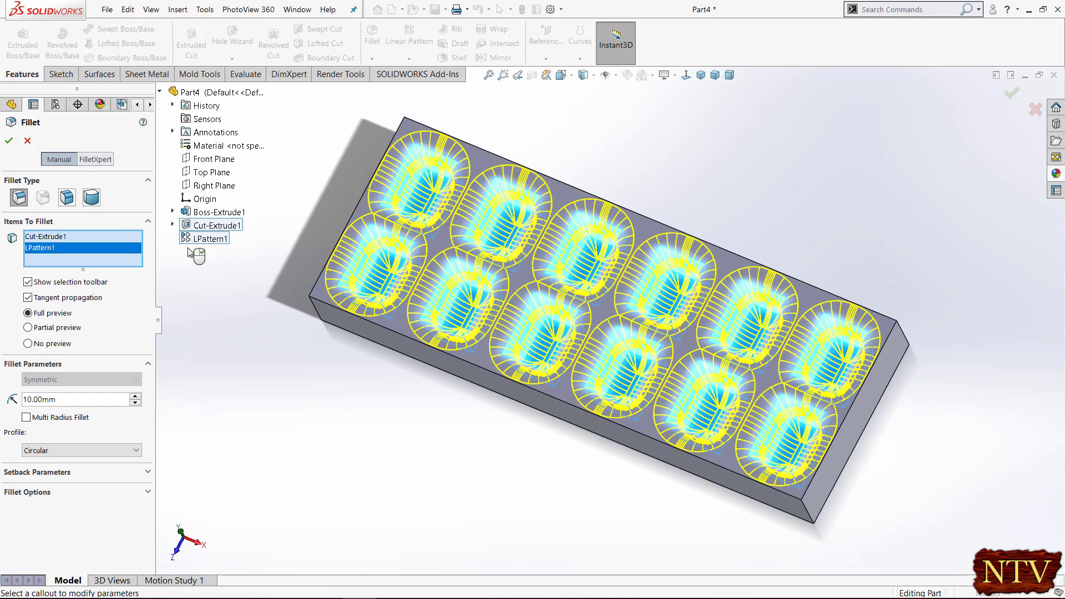
pyautogui.click(70, 400)
pyautogui.write('2')
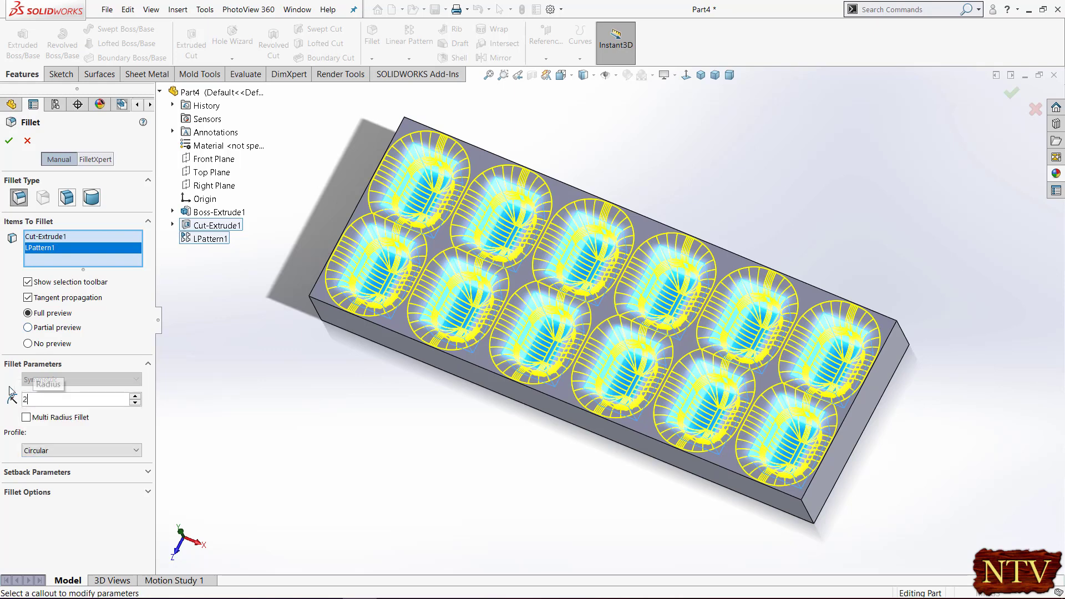
pyautogui.press('Return')
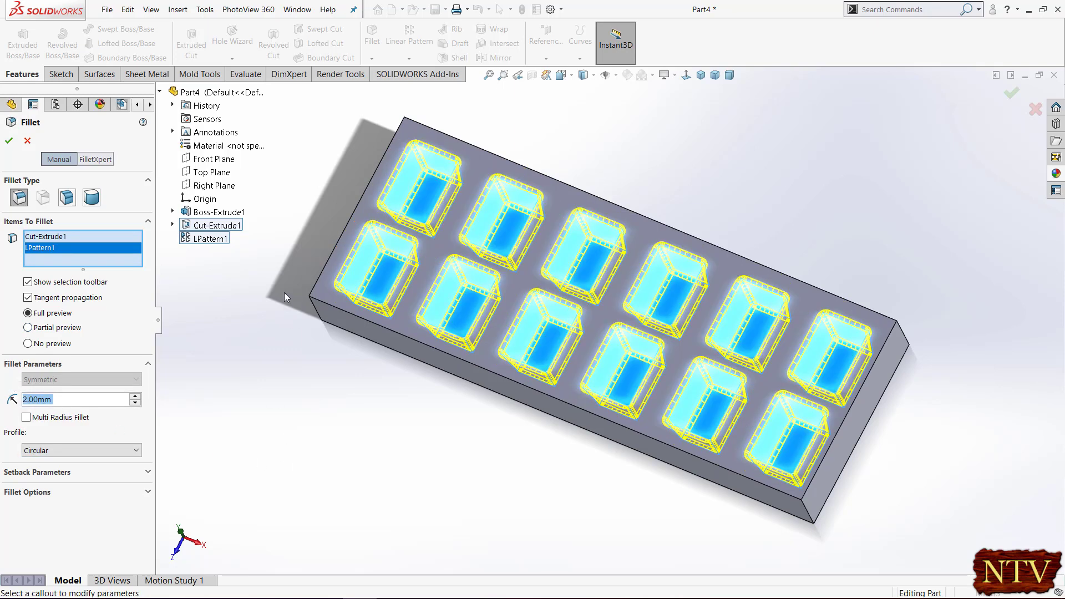
pyautogui.click(9, 141)
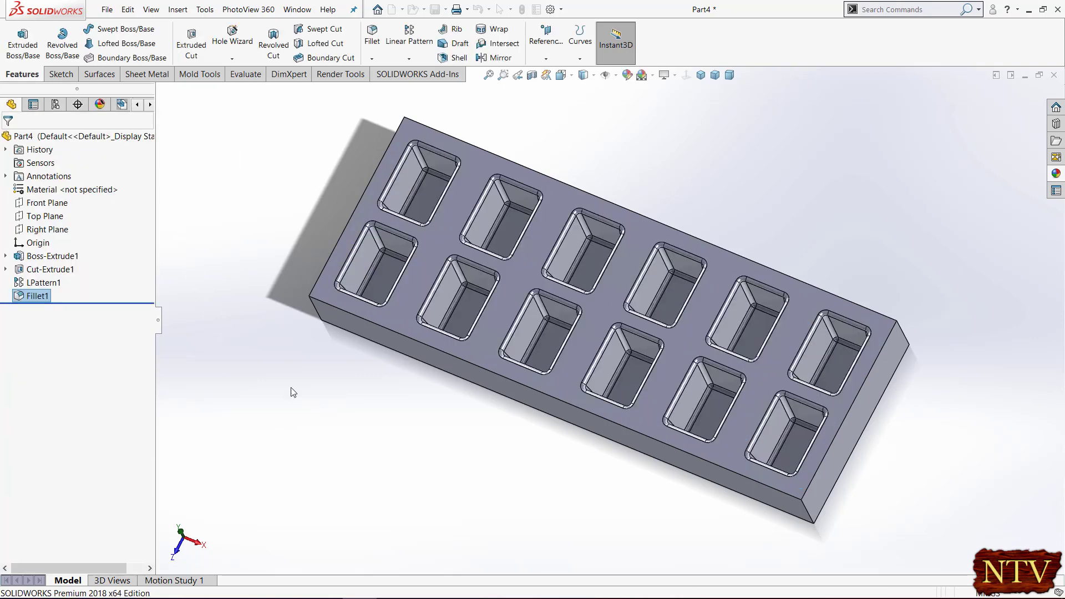
# Fillet the block's four vertical corner edges with a 5 mm radius.
pyautogui.moveTo(471, 406); pyautogui.dragTo(463, 384, button='middle')
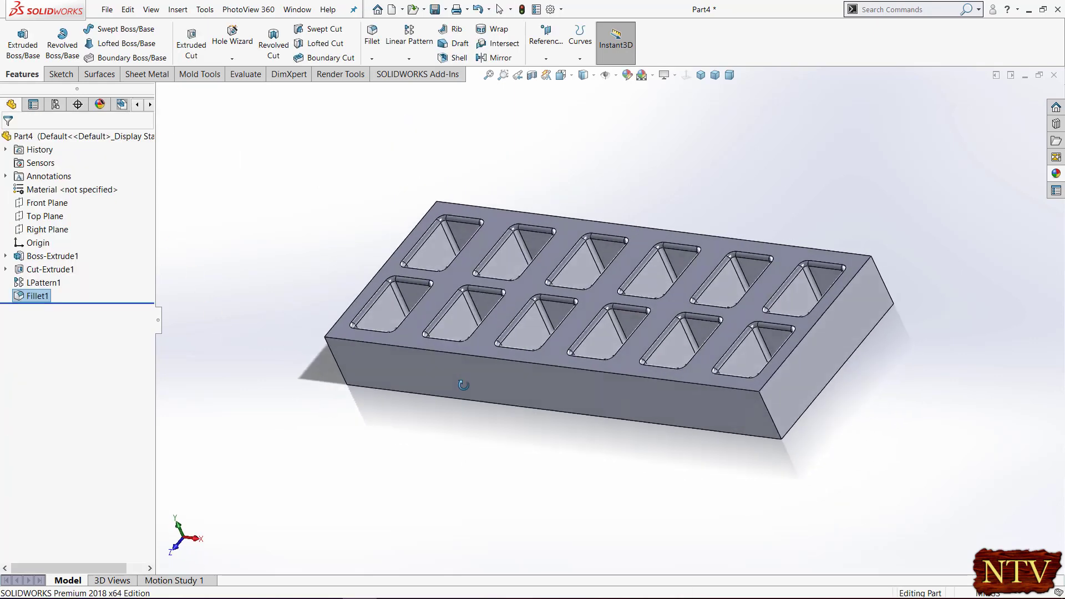
pyautogui.click(372, 34)
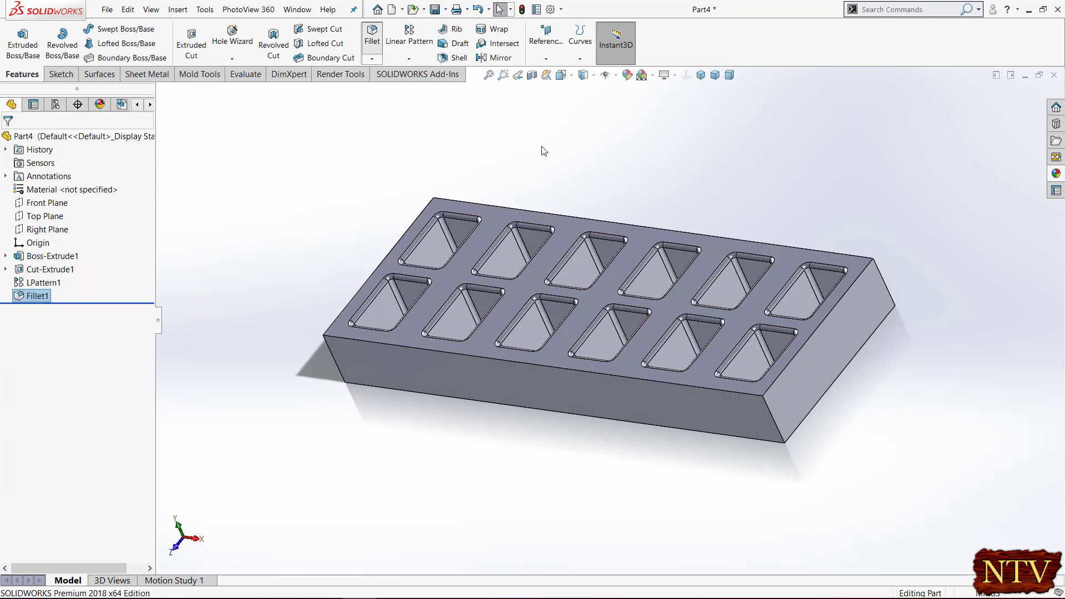
pyautogui.click(775, 422)
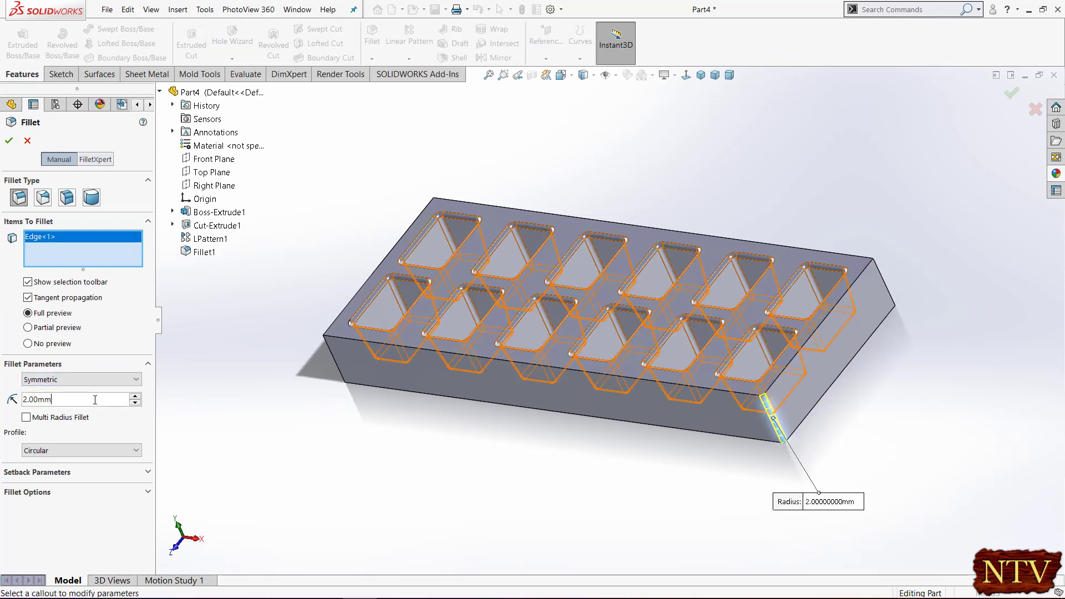
pyautogui.write('5')
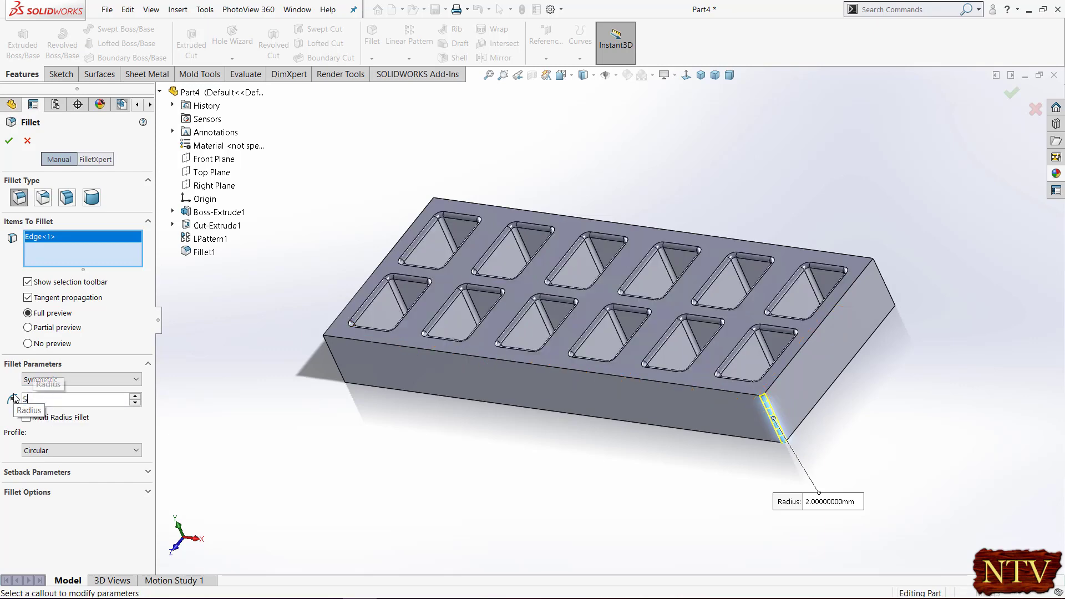
pyautogui.press('Return')
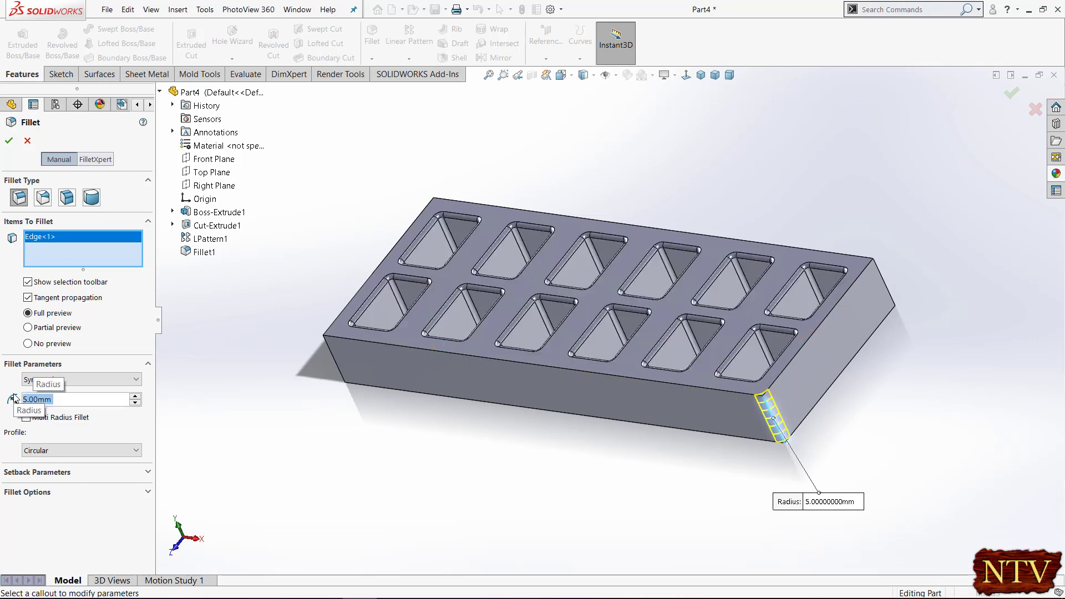
pyautogui.click(882, 280)
pyautogui.click(918, 241)
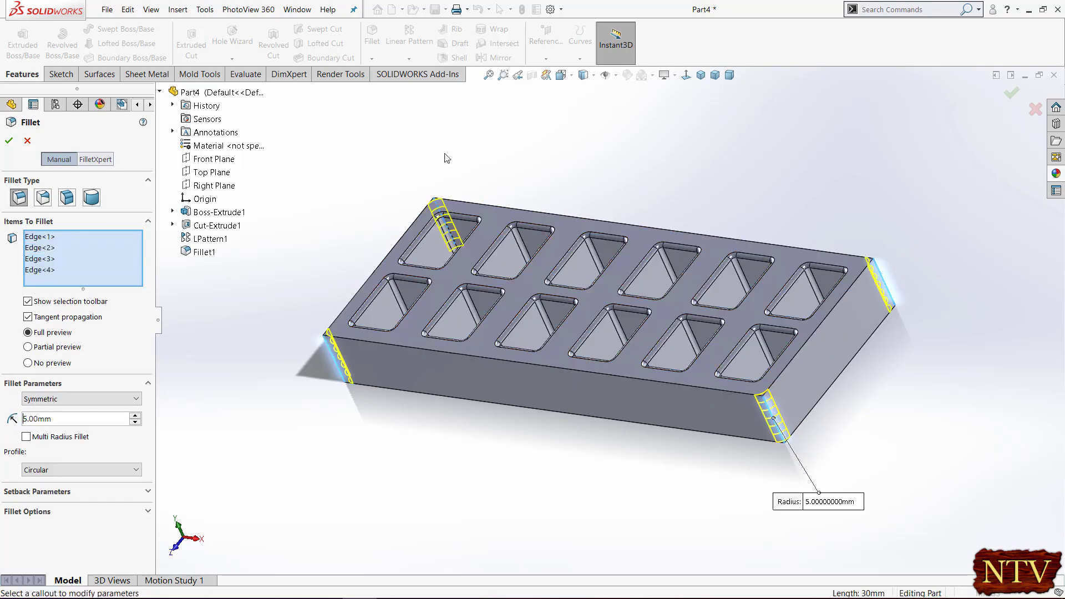
pyautogui.click(13, 143)
# Start a Shell and choose a long side face, the bottom face, the adjoining rounded corner and the neighbouring end face for removal.
pyautogui.moveTo(877, 294); pyautogui.dragTo(918, 319, button='middle')
pyautogui.click(452, 58)
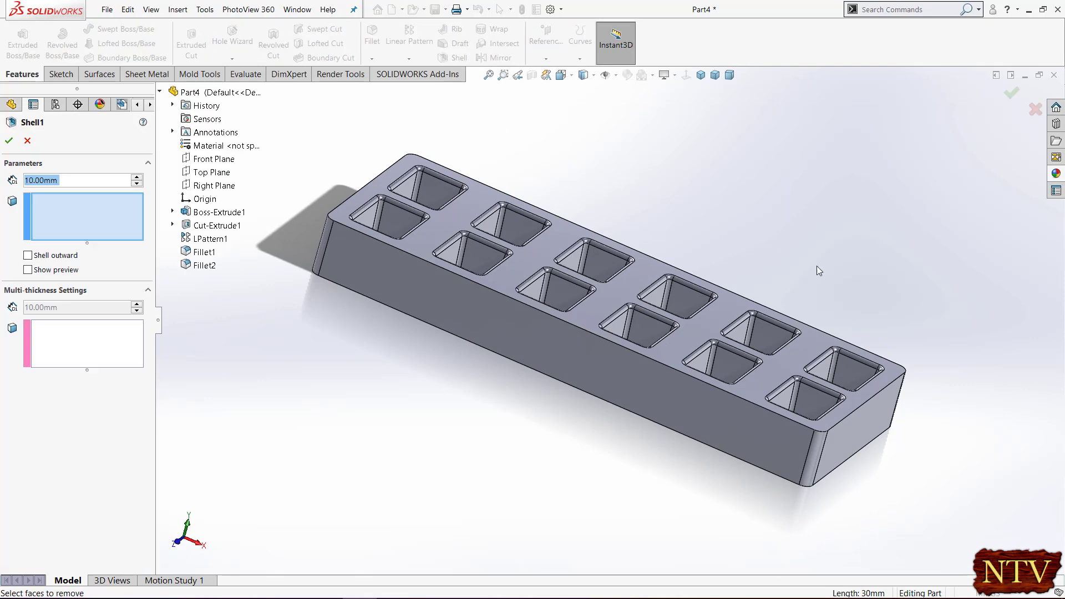
pyautogui.moveTo(816, 265); pyautogui.dragTo(639, 272, button='middle')
pyautogui.click(599, 304)
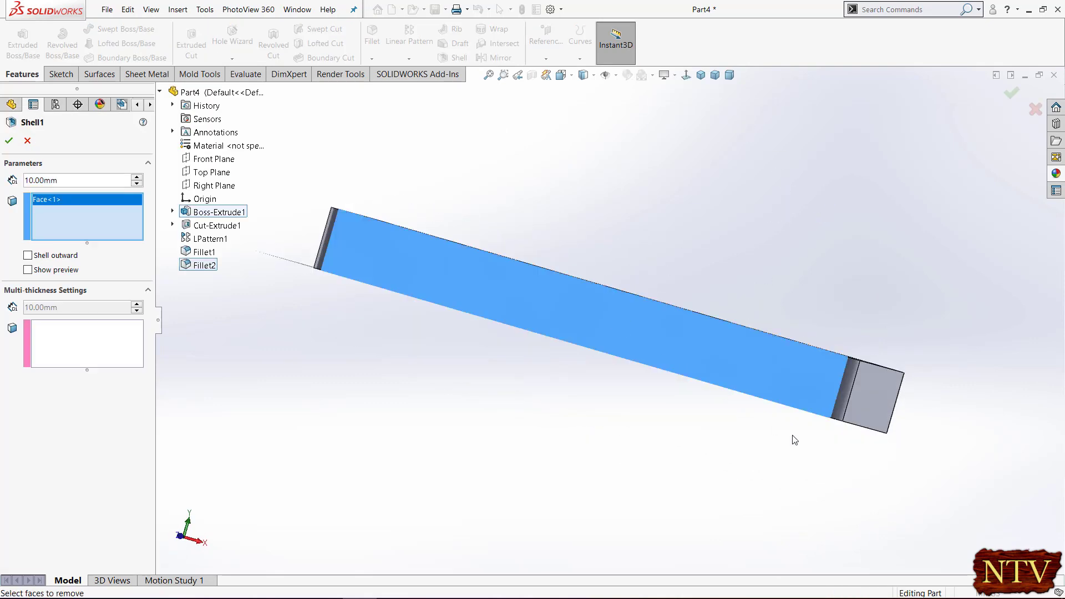
pyautogui.moveTo(791, 438); pyautogui.dragTo(766, 328, button='middle')
pyautogui.click(767, 329)
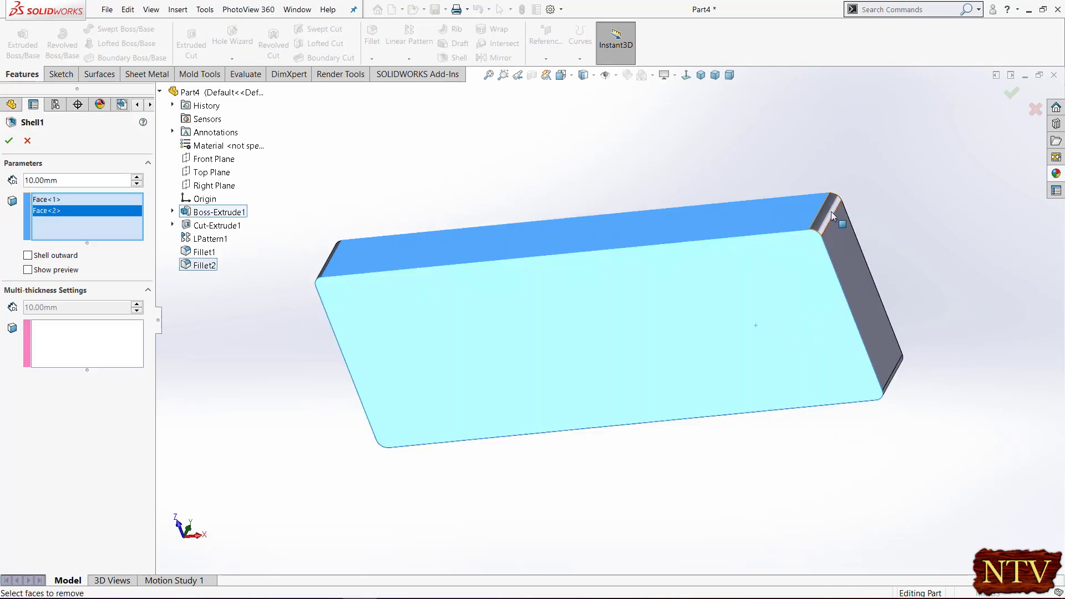
pyautogui.click(831, 212)
pyautogui.click(850, 271)
# Add the remaining long side face, the other end face and the three remaining rounded corners to the shell's faces to remove.
pyautogui.moveTo(975, 425); pyautogui.dragTo(915, 269, button='middle')
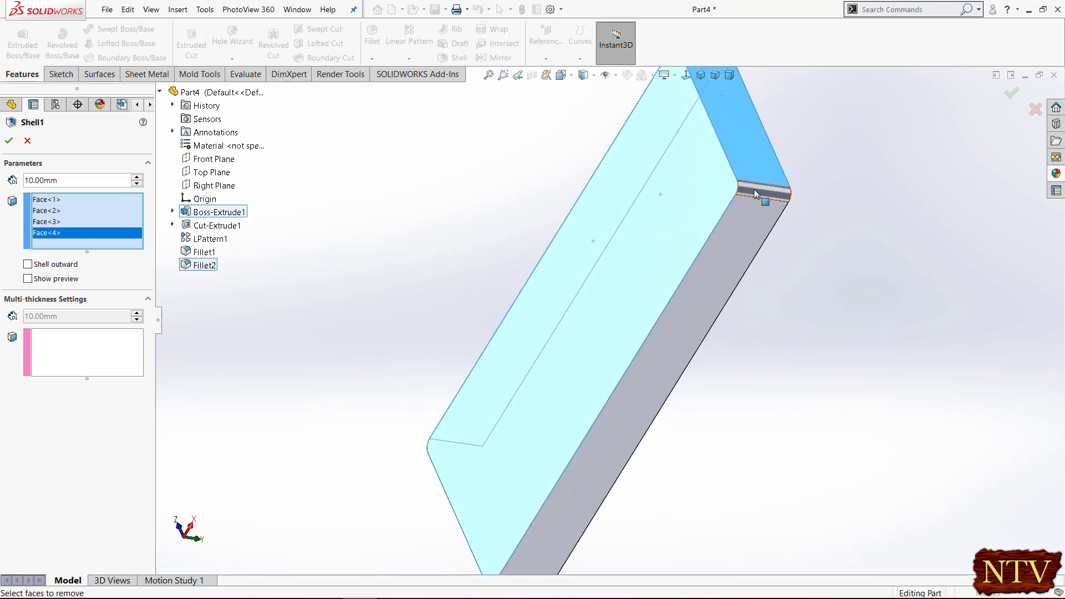
pyautogui.click(754, 189)
pyautogui.click(741, 247)
pyautogui.moveTo(789, 392); pyautogui.dragTo(604, 391, button='middle')
pyautogui.scroll(-3, 608, 389)
pyautogui.click(571, 400)
pyautogui.click(576, 430)
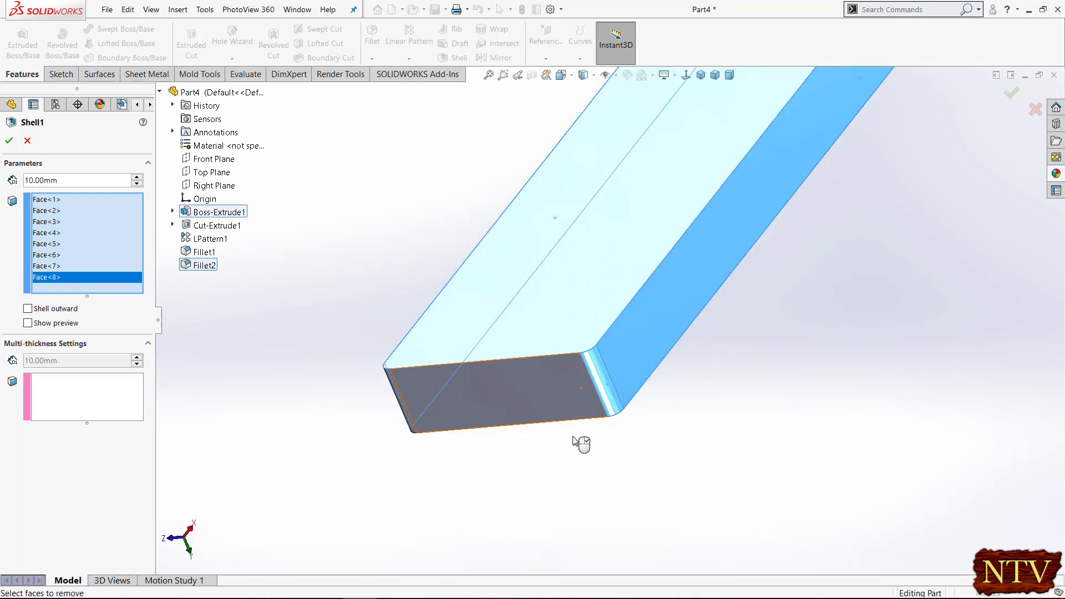
pyautogui.moveTo(577, 439); pyautogui.dragTo(678, 396, button='middle')
pyautogui.scroll(-2, 666, 380)
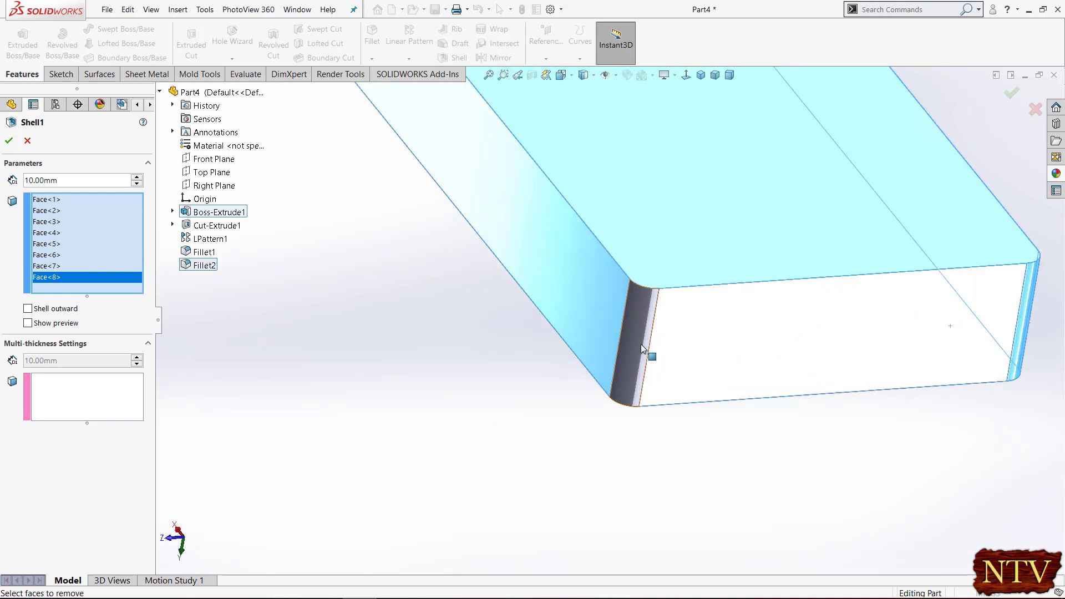
pyautogui.click(642, 345)
# Set the shell thickness to 3 mm, preview it, and complete the Shell with the chosen faces removed.
pyautogui.click(74, 180)
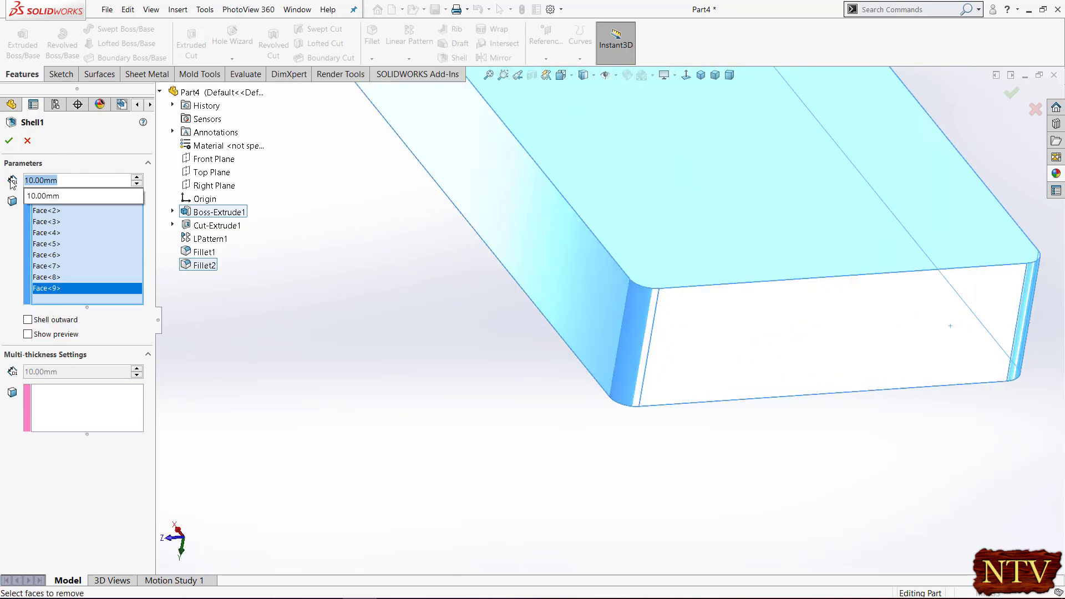
pyautogui.write('3')
pyautogui.press('Return')
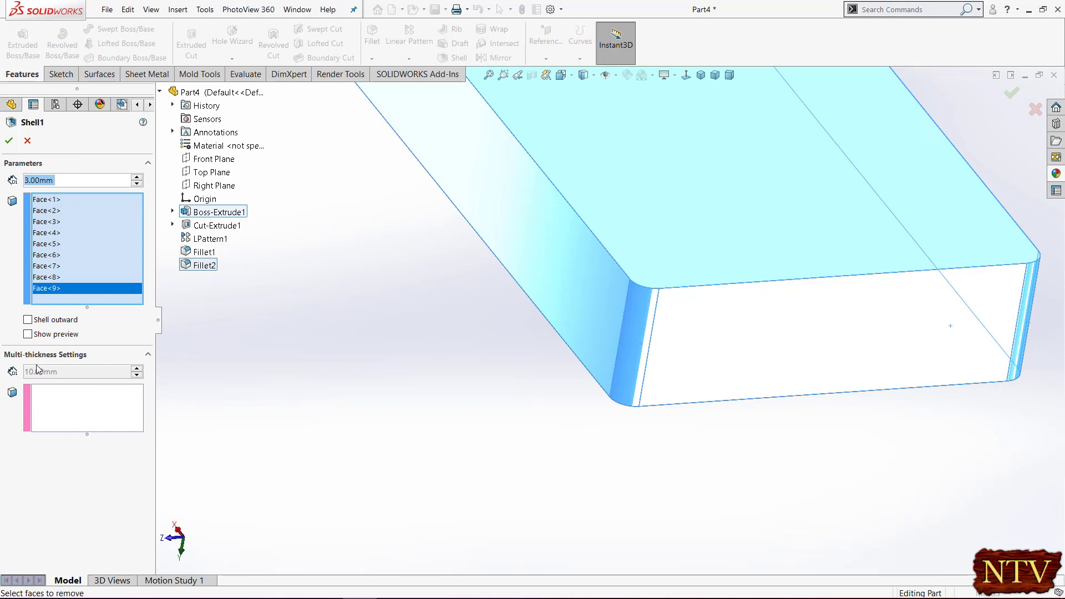
pyautogui.click(27, 334)
pyautogui.scroll(5, 477, 327)
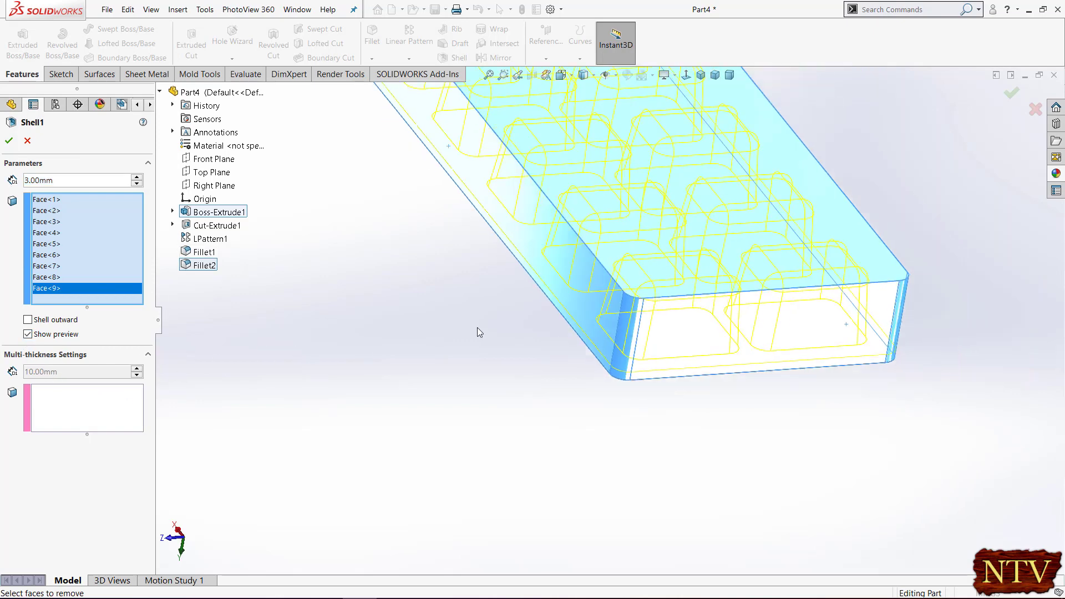
pyautogui.moveTo(761, 217); pyautogui.dragTo(784, 368, button='middle')
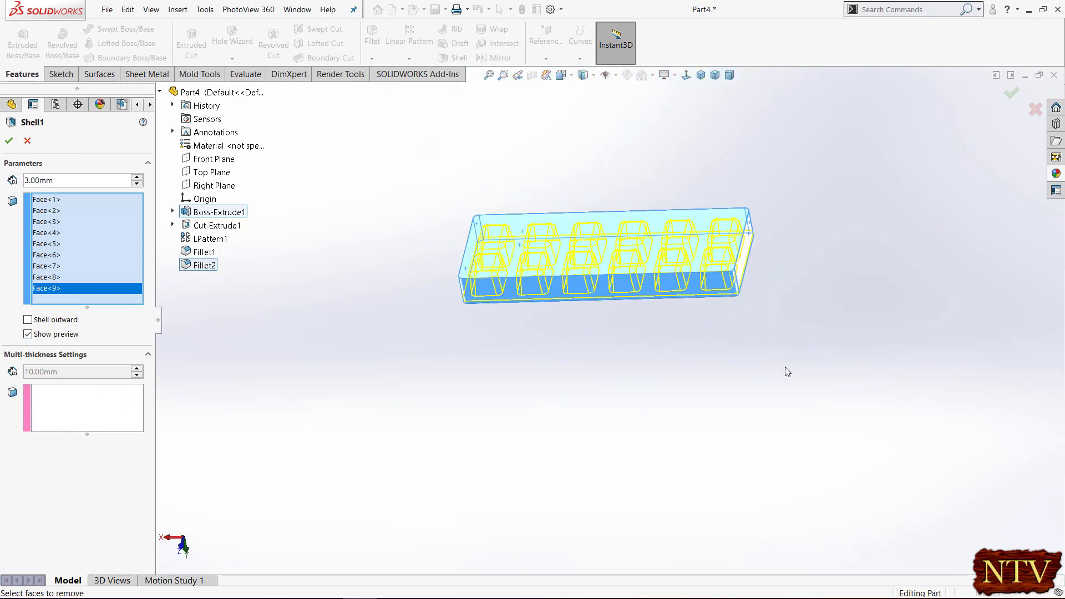
pyautogui.press('Return')
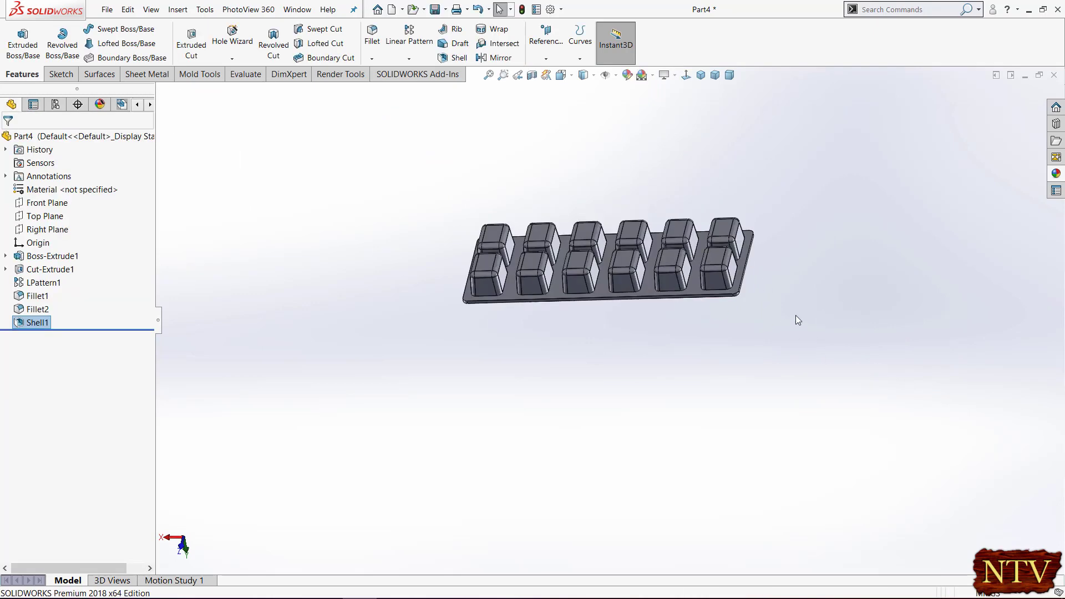
# Inspect the shelled tray by rotating it and viewing it from trimetric, isometric and standard orthographic orientations.
pyautogui.moveTo(795, 315); pyautogui.dragTo(750, 392, button='middle')
pyautogui.click(701, 74)
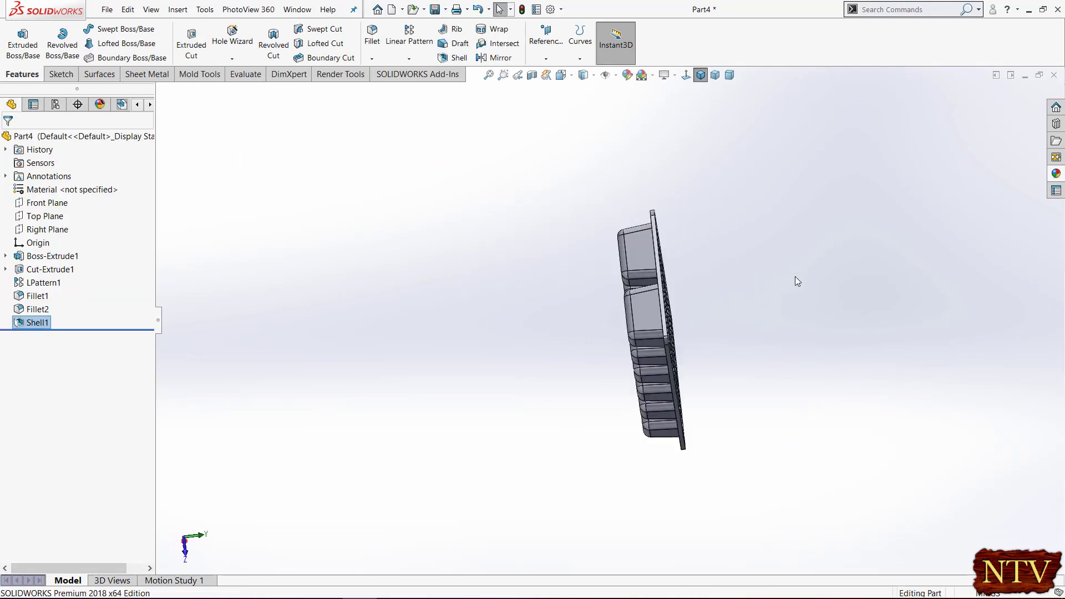
pyautogui.moveTo(833, 448); pyautogui.dragTo(704, 167, button='middle')
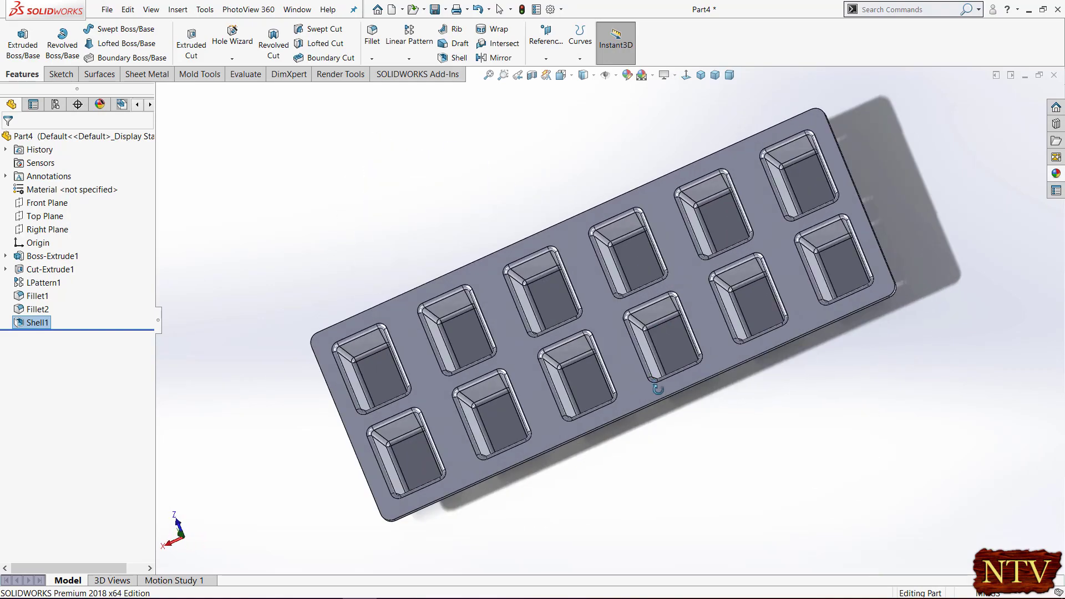
pyautogui.click(715, 75)
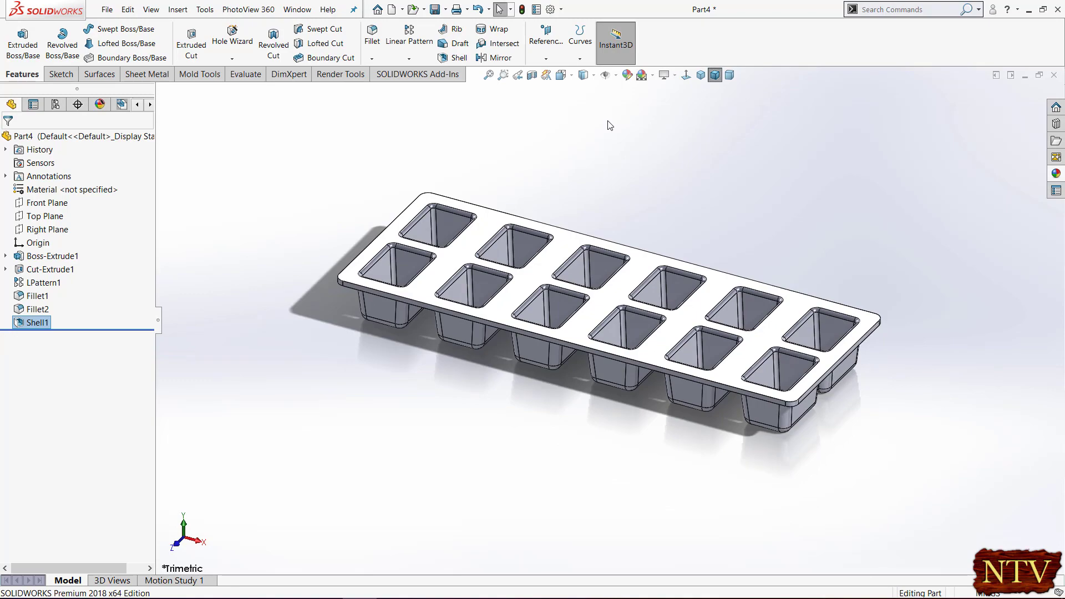
pyautogui.hotkey('ctrl', '2')
pyautogui.hotkey('ctrl', '3')
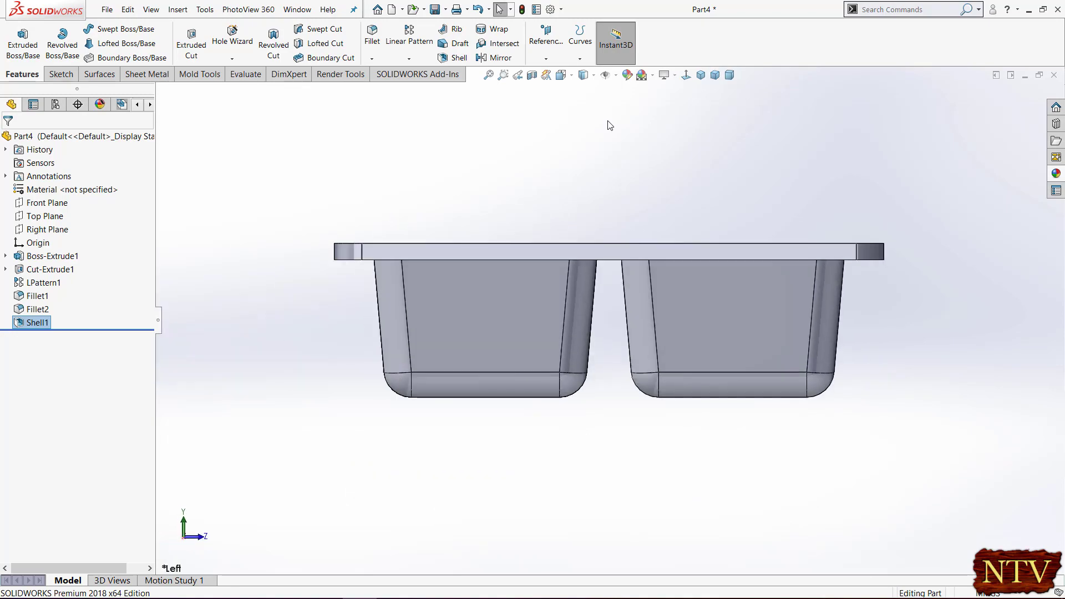
pyautogui.hotkey('ctrl', '4')
pyautogui.hotkey('ctrl', '5')
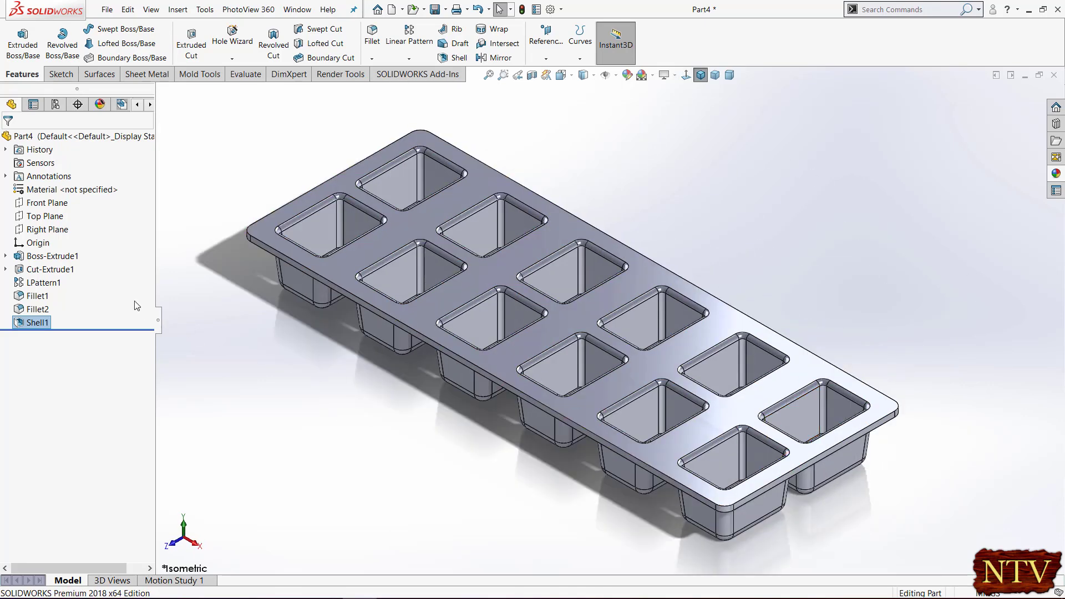
# Start a sketch on the Front Plane, viewed face-on, and set the display style to Hidden Lines Removed.
pyautogui.click(59, 203)
pyautogui.click(67, 191)
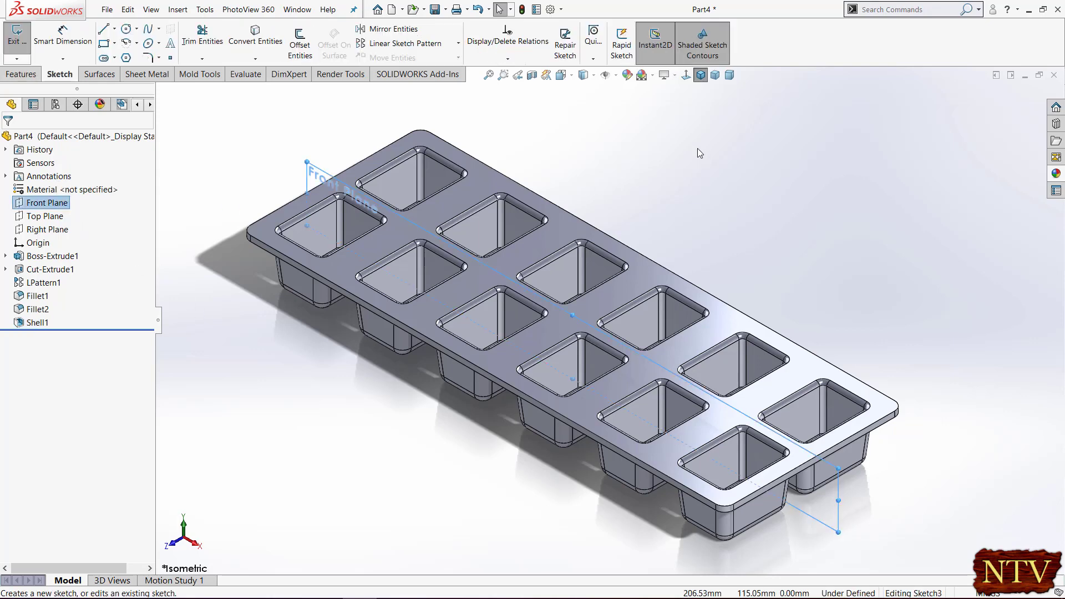
pyautogui.click(687, 76)
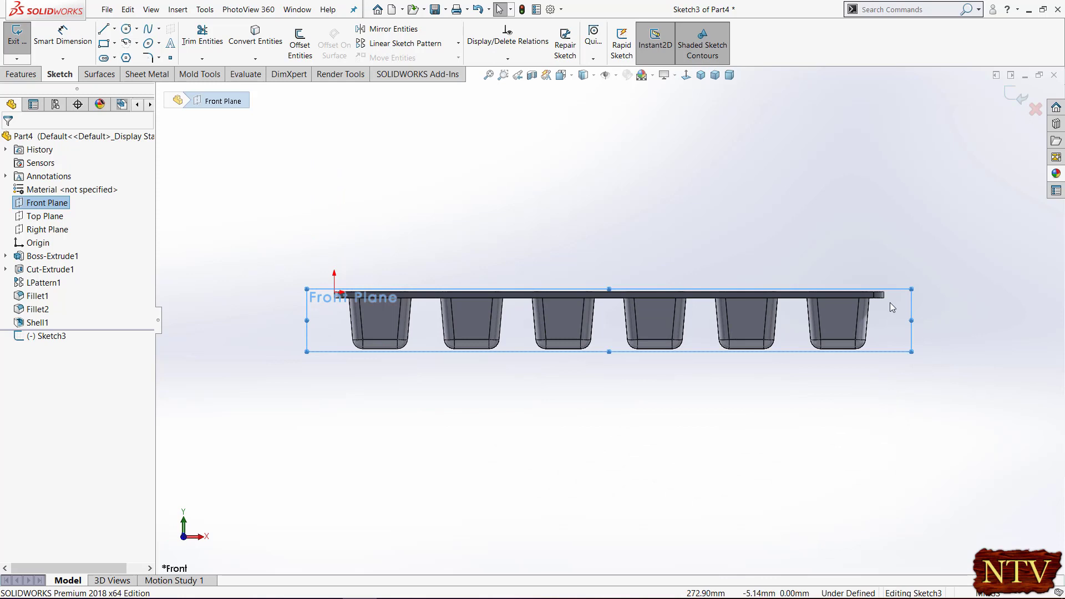
pyautogui.scroll(-6, 890, 302)
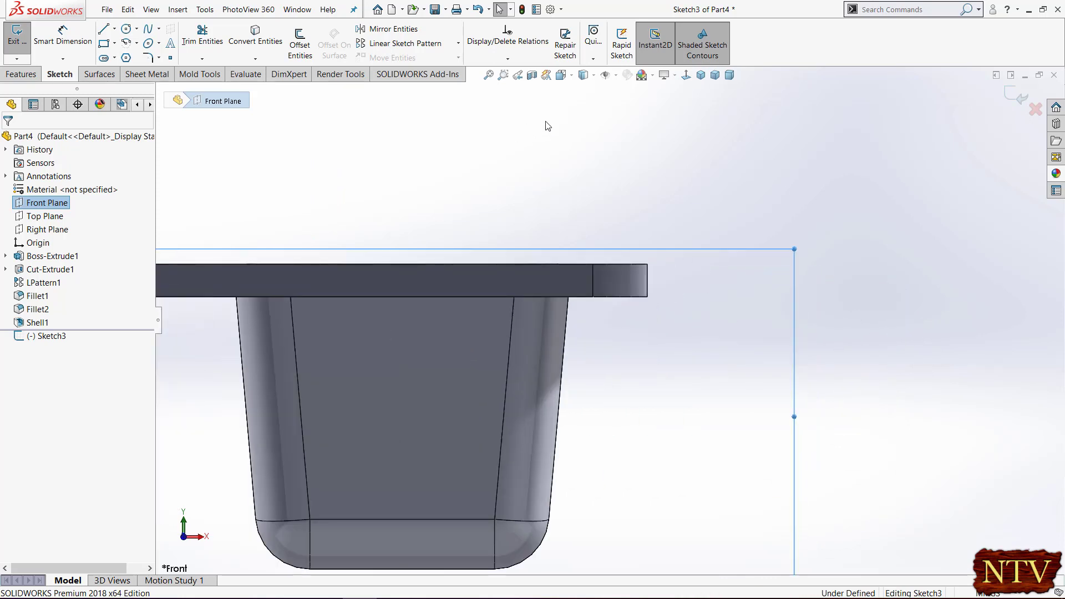
pyautogui.click(594, 76)
pyautogui.click(583, 137)
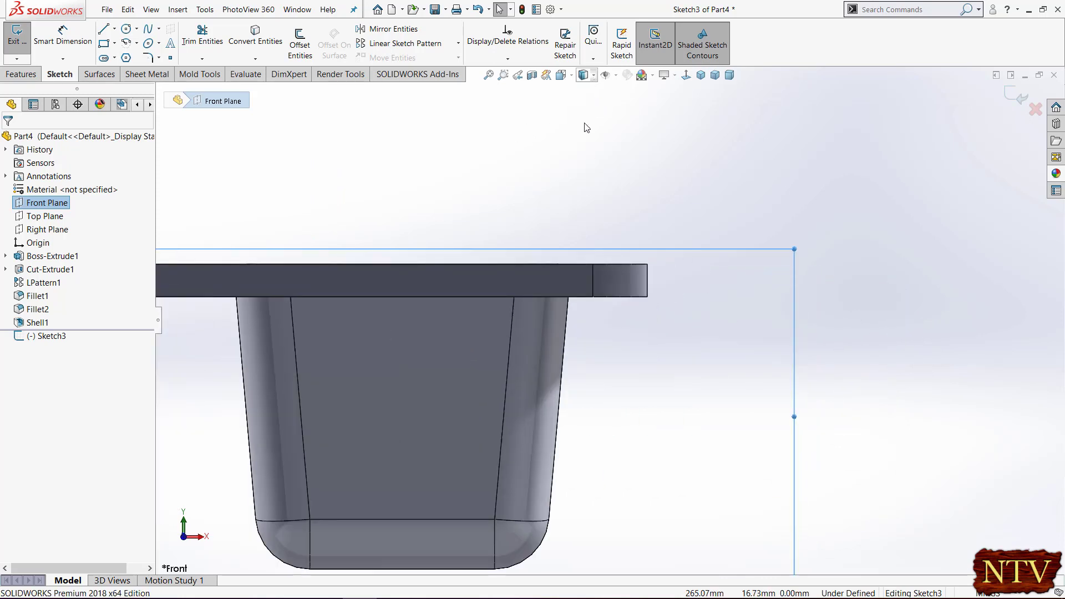
# Convert the short vertical end edge of the tray's rim, on the side away from the origin, into a sketch line.
pyautogui.scroll(-3, 675, 293)
pyautogui.click(255, 36)
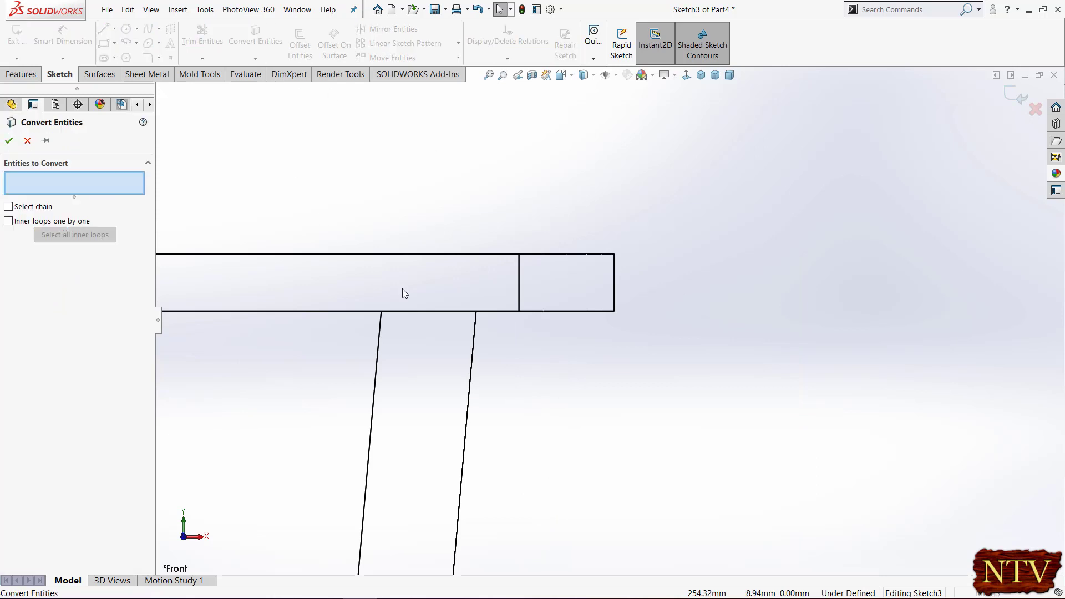
pyautogui.click(615, 277)
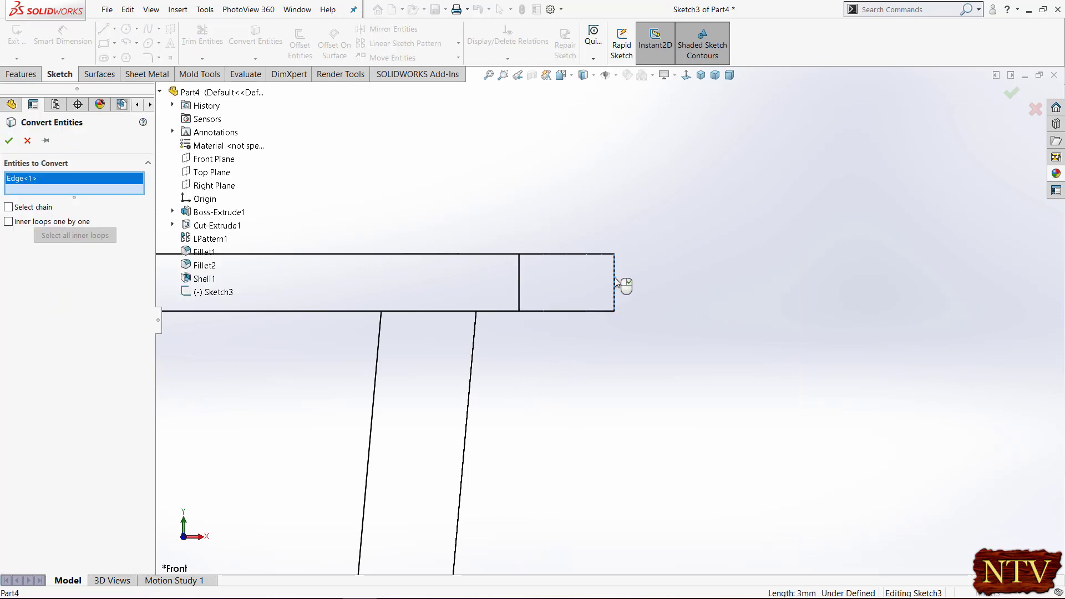
pyautogui.press('Return')
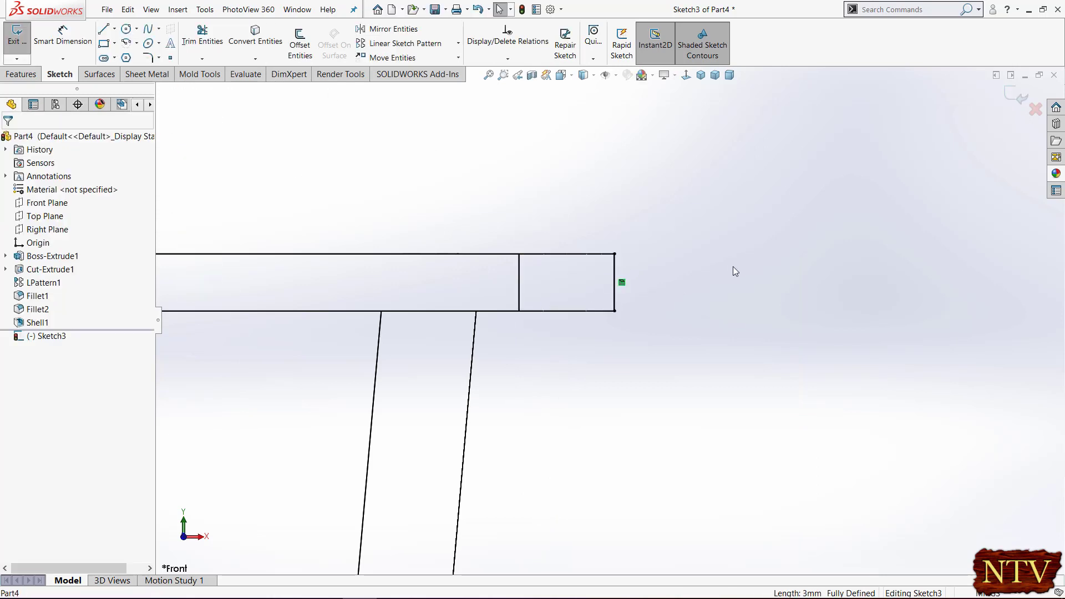
# Sketch a closed L-shaped lip profile outward from the converted edge, about 3.1 mm wide above and 4.2 mm wide below, with a foot about 2.2 mm high.
pyautogui.click(110, 33)
pyautogui.click(614, 254)
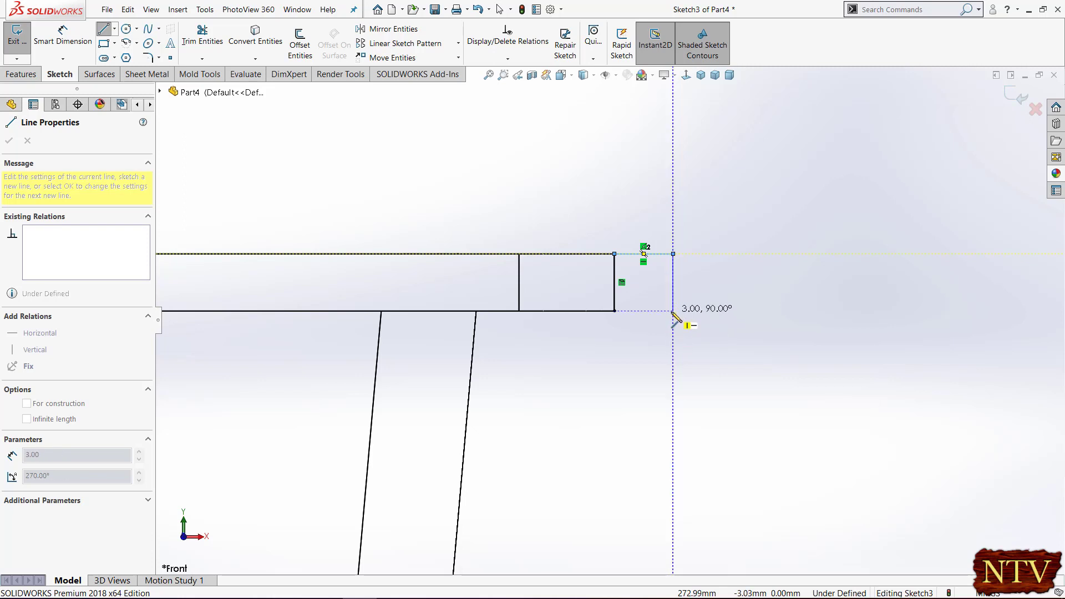
pyautogui.click(673, 312)
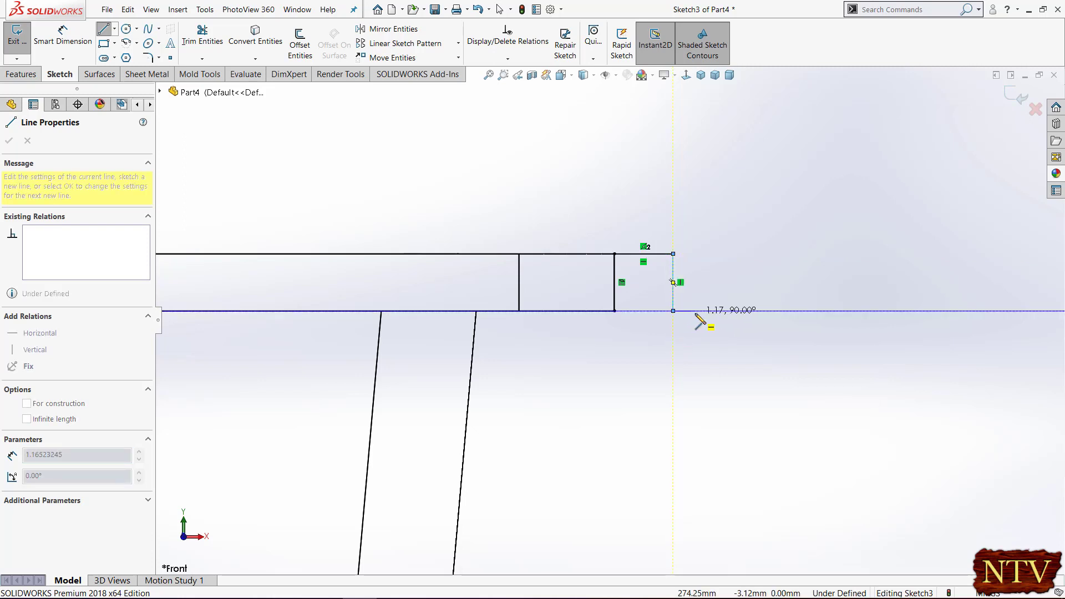
pyautogui.click(695, 311)
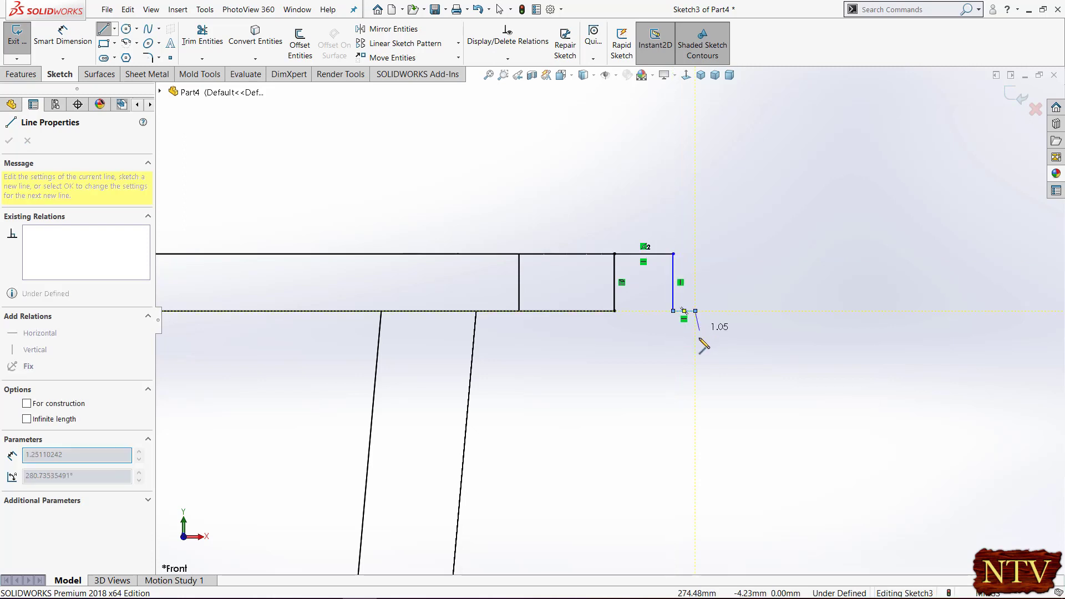
pyautogui.click(614, 354)
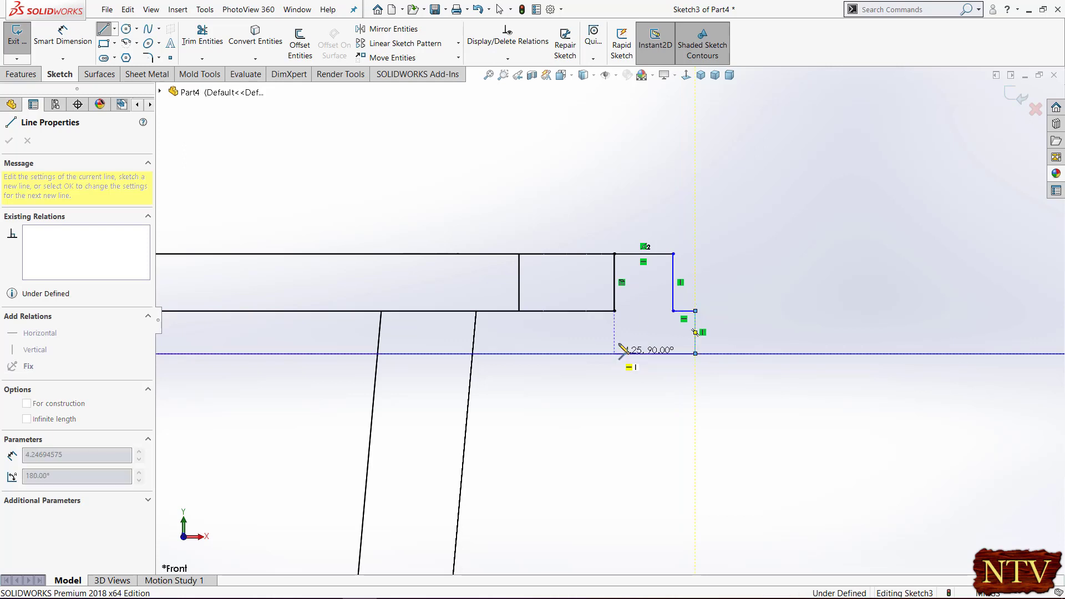
pyautogui.click(614, 311)
pyautogui.rightClick(615, 312)
pyautogui.click(628, 320)
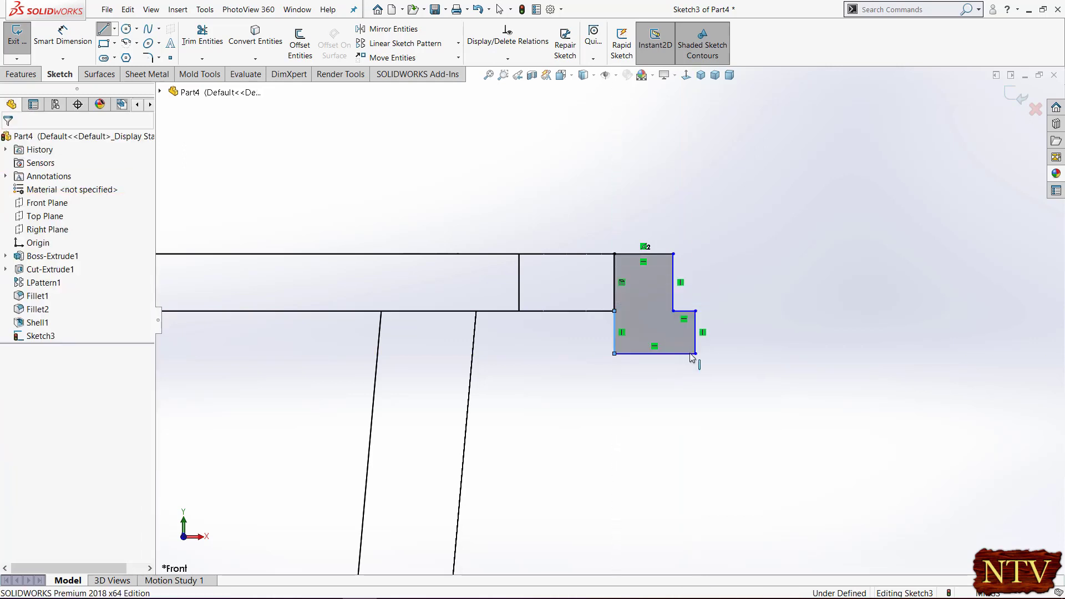
# Dimension the lip profile's upper edge to 2 mm and its lower edge to 4 mm.
pyautogui.click(62, 35)
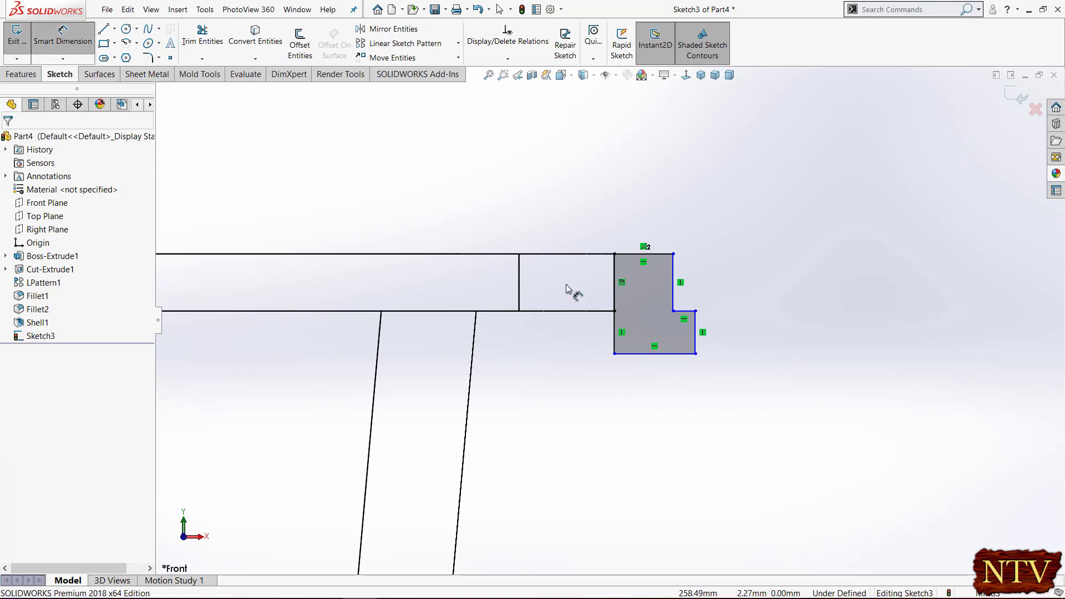
pyautogui.click(647, 254)
pyautogui.click(648, 214)
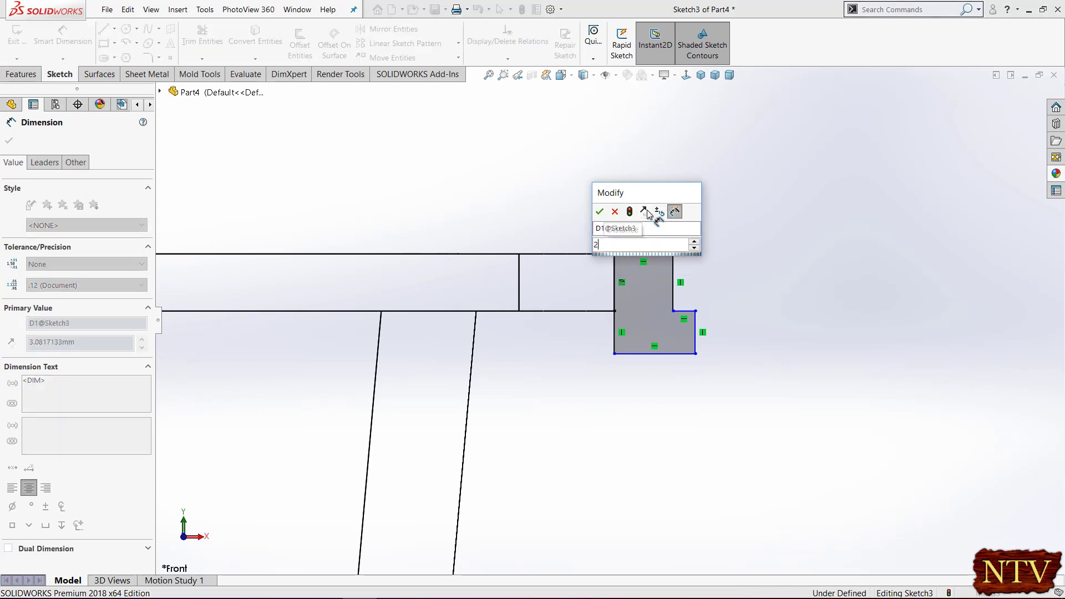
pyautogui.write('2')
pyautogui.press('Return')
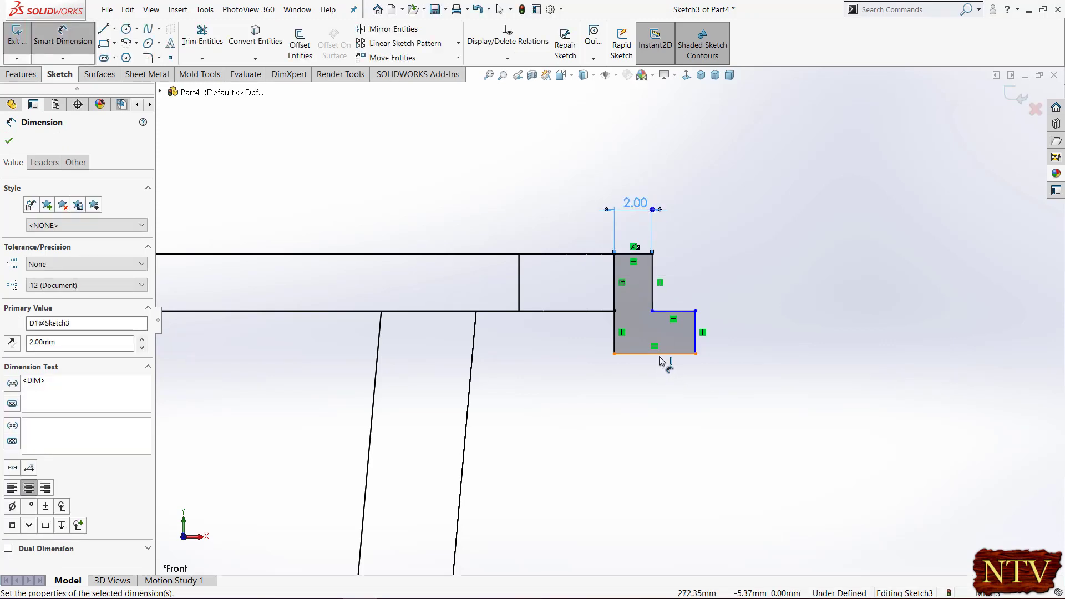
pyautogui.click(662, 358)
pyautogui.click(666, 388)
pyautogui.write('4')
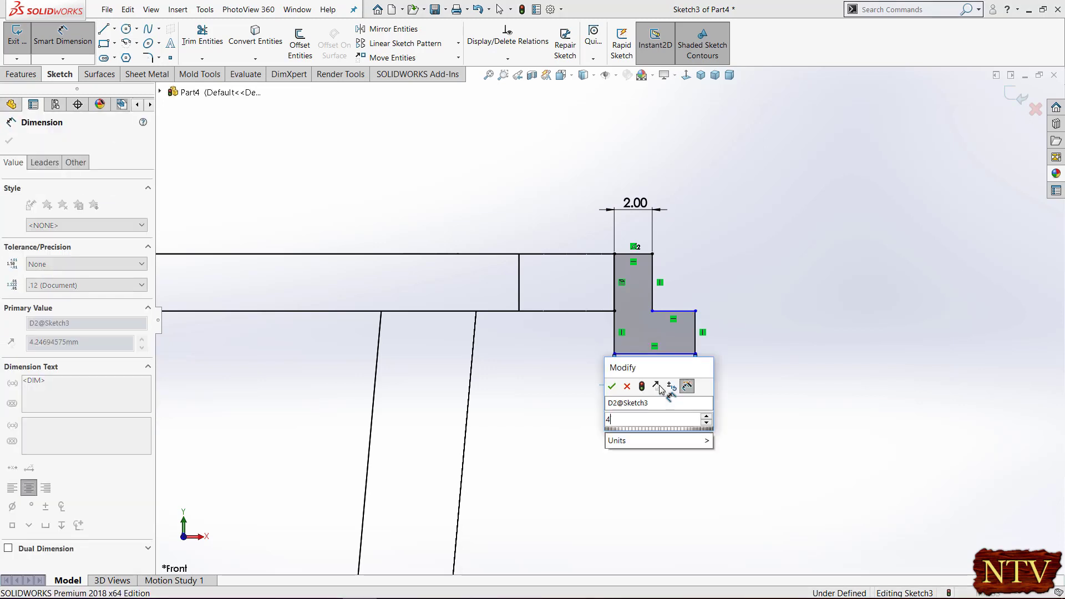
pyautogui.press('Return')
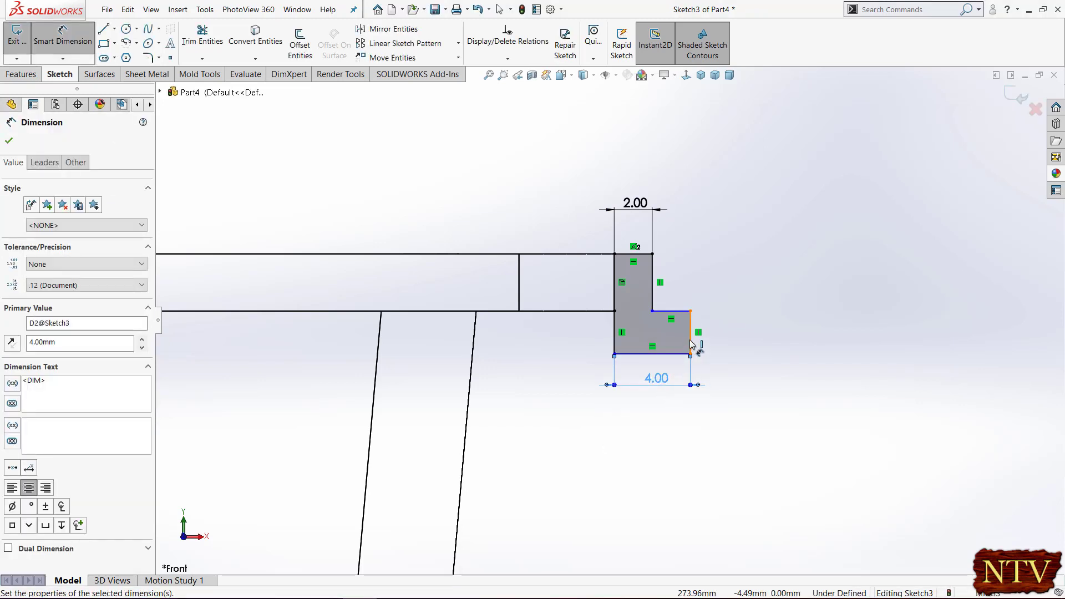
# Dimension the short outer vertical edge of the lip profile's foot to 2 mm.
pyautogui.click(691, 343)
pyautogui.click(728, 340)
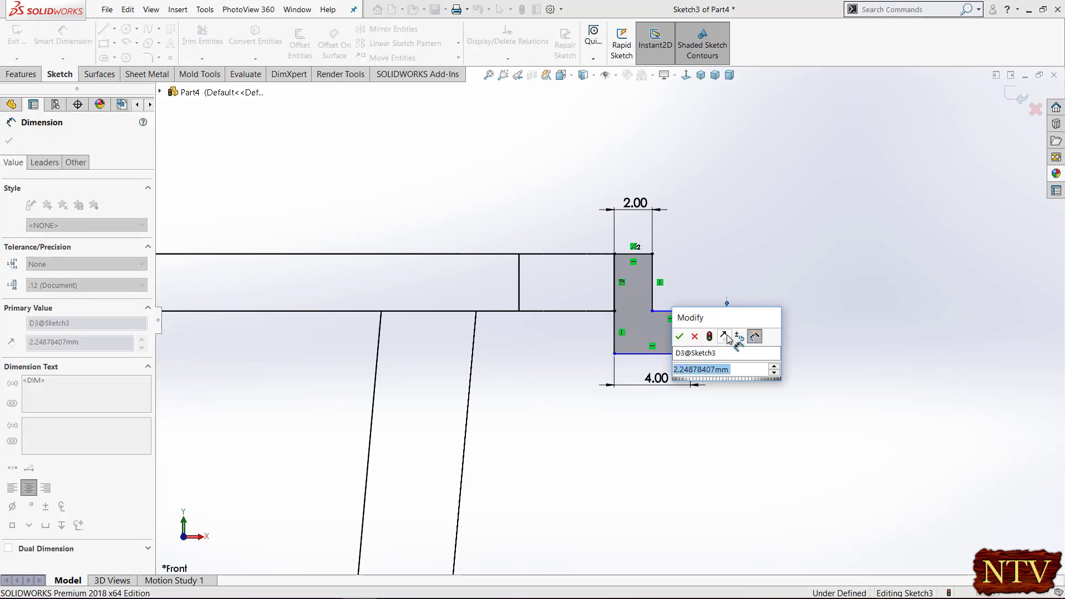
pyautogui.write('2')
pyautogui.press('Return')
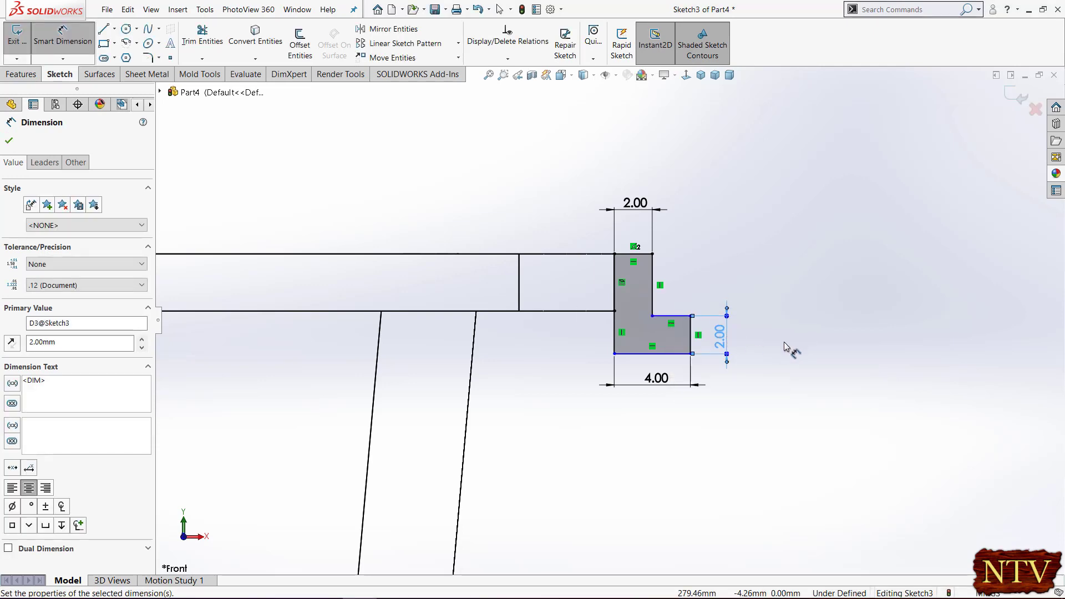
# Round the lip profile's five corners, all except the upper one on the rim's edge, with 0.5 mm sketch fillets.
pyautogui.moveTo(785, 347); pyautogui.dragTo(798, 333, button='middle')
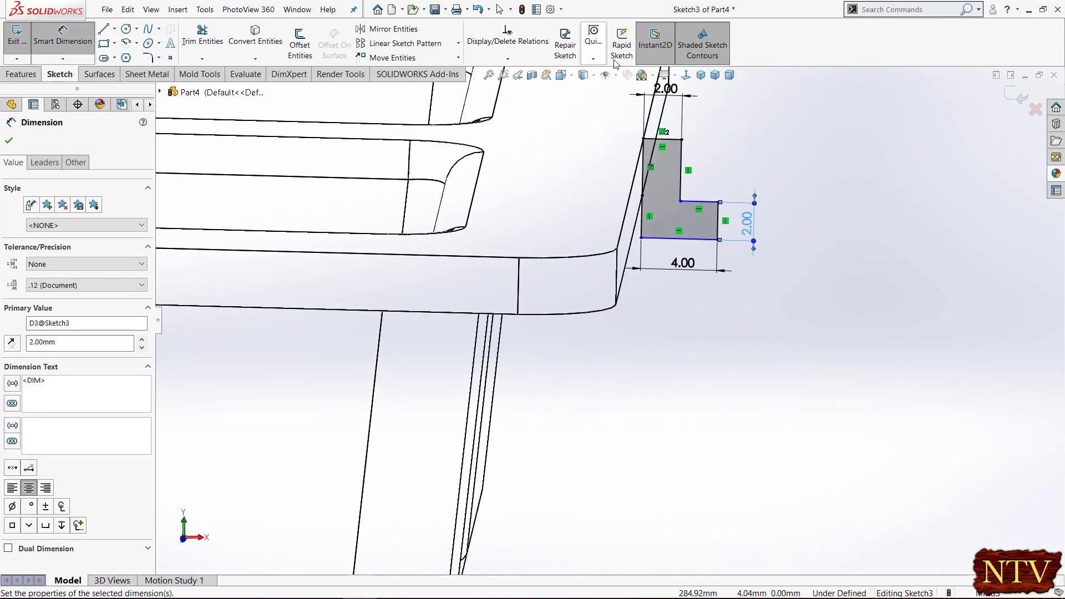
pyautogui.hotkey('ctrl', '1')
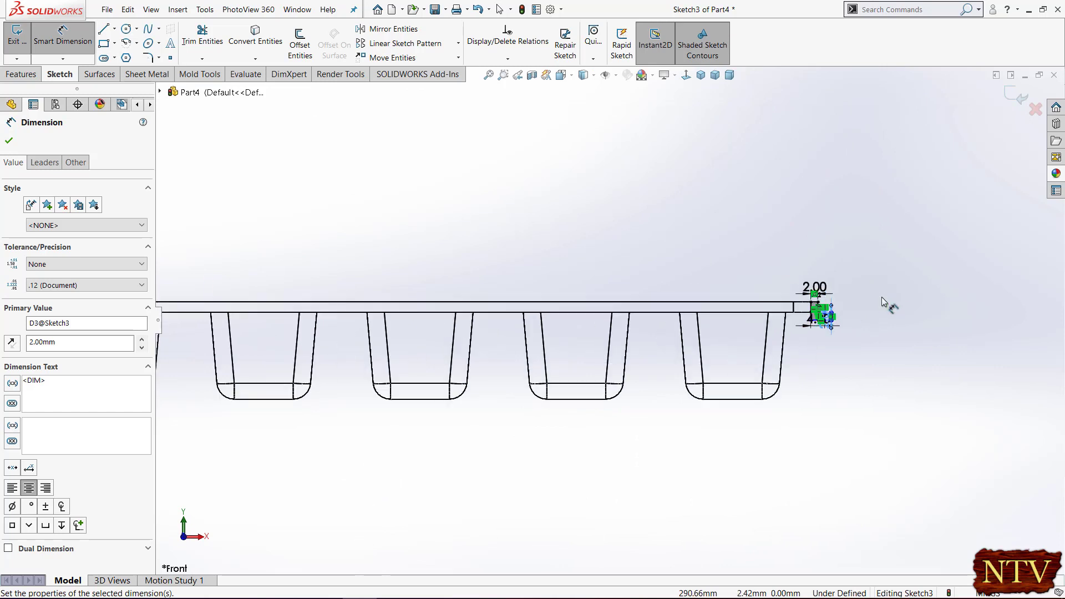
pyautogui.scroll(-8, 749, 331)
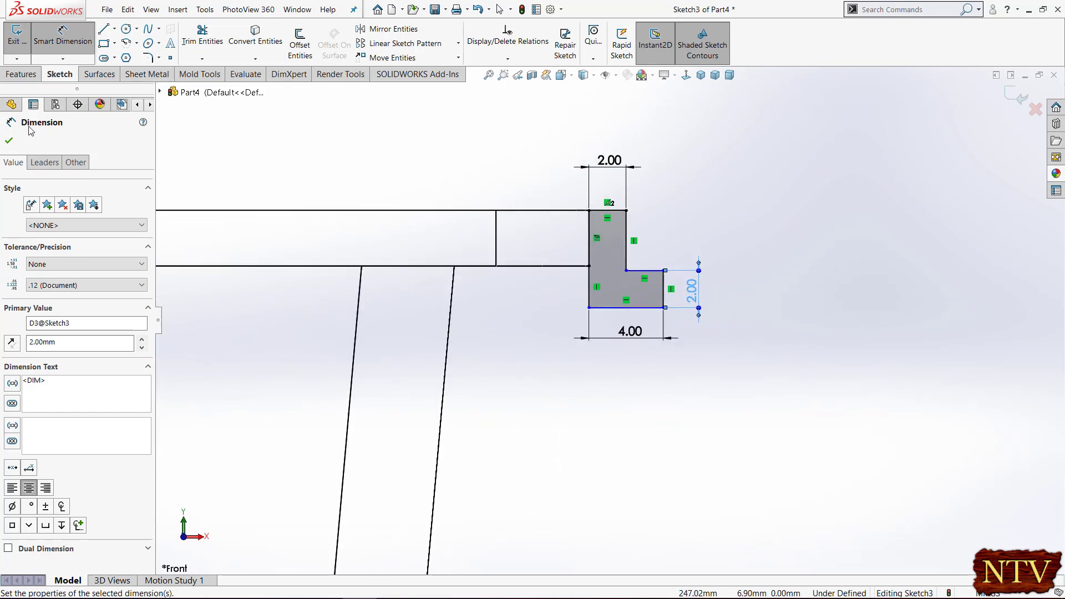
pyautogui.click(148, 57)
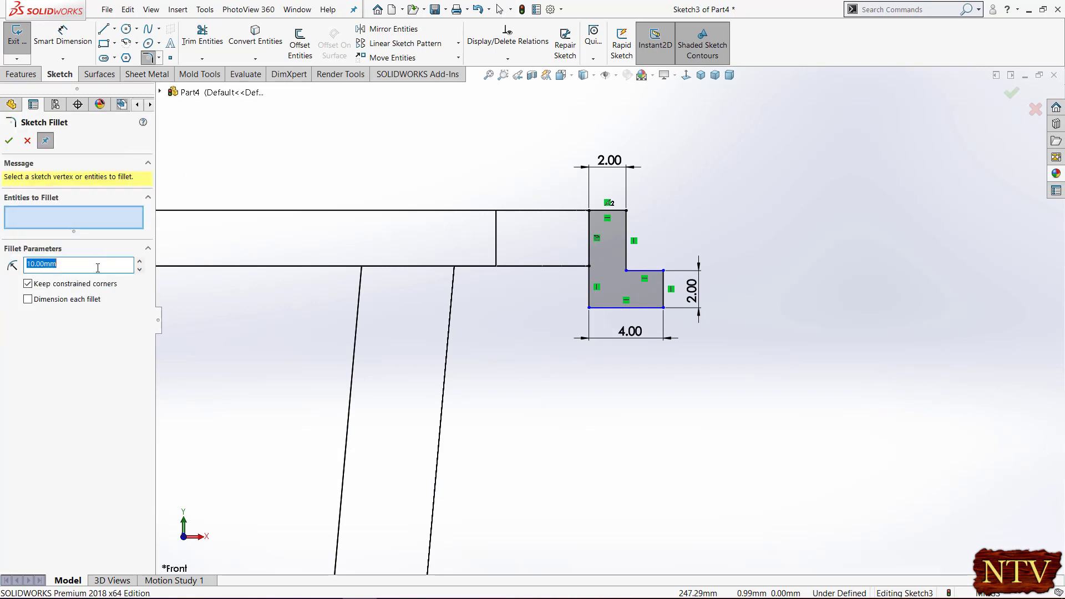
pyautogui.write('0.5')
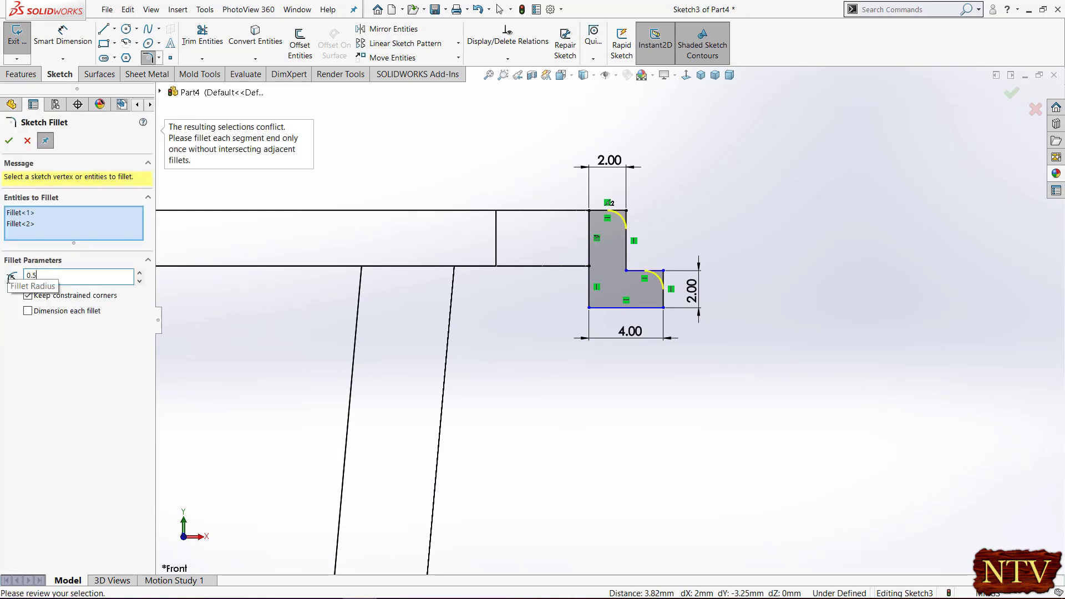
pyautogui.click(626, 270)
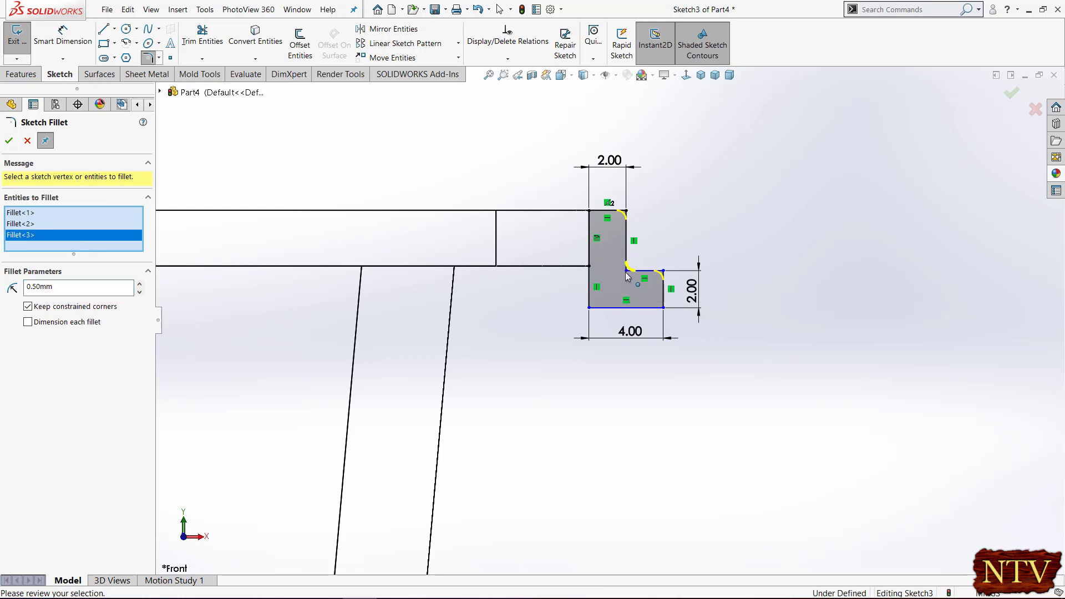
pyautogui.click(663, 307)
pyautogui.click(590, 308)
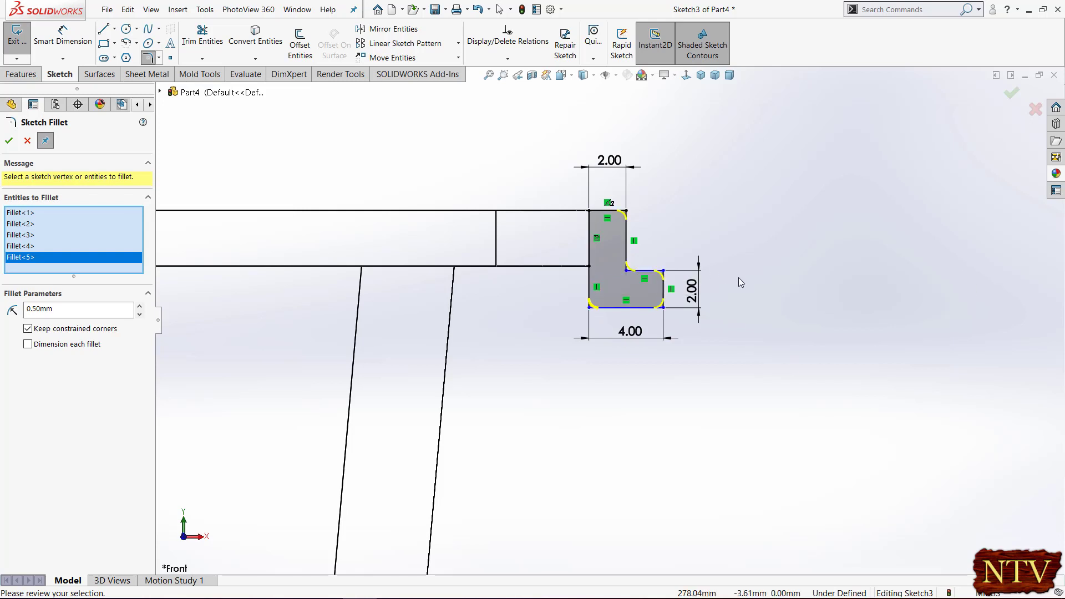
pyautogui.click(9, 140)
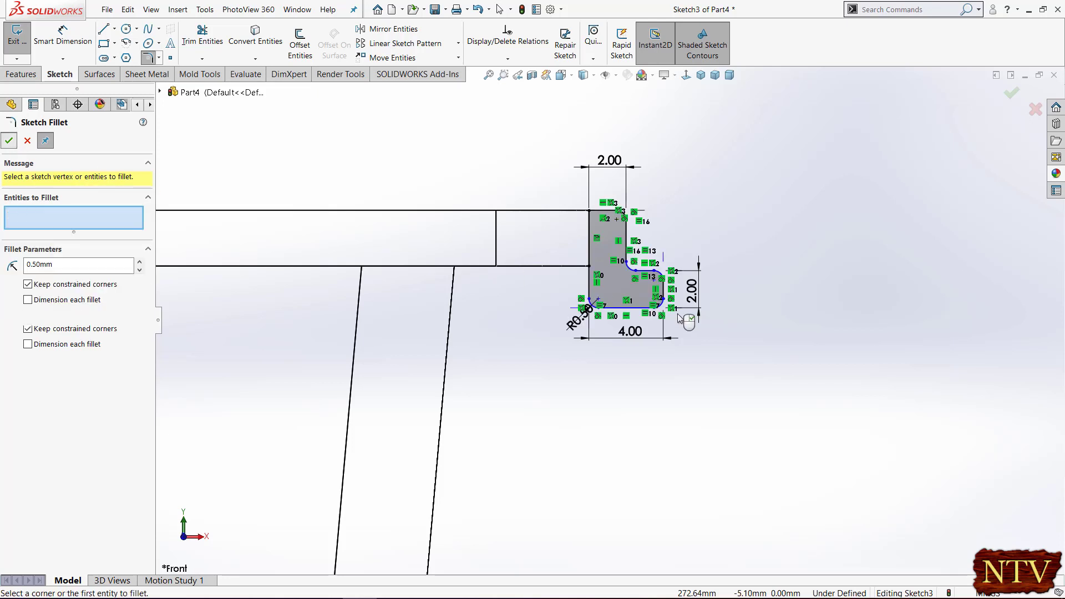
# Finish the lip profile sketch and show the whole tray in isometric view.
pyautogui.press('z')
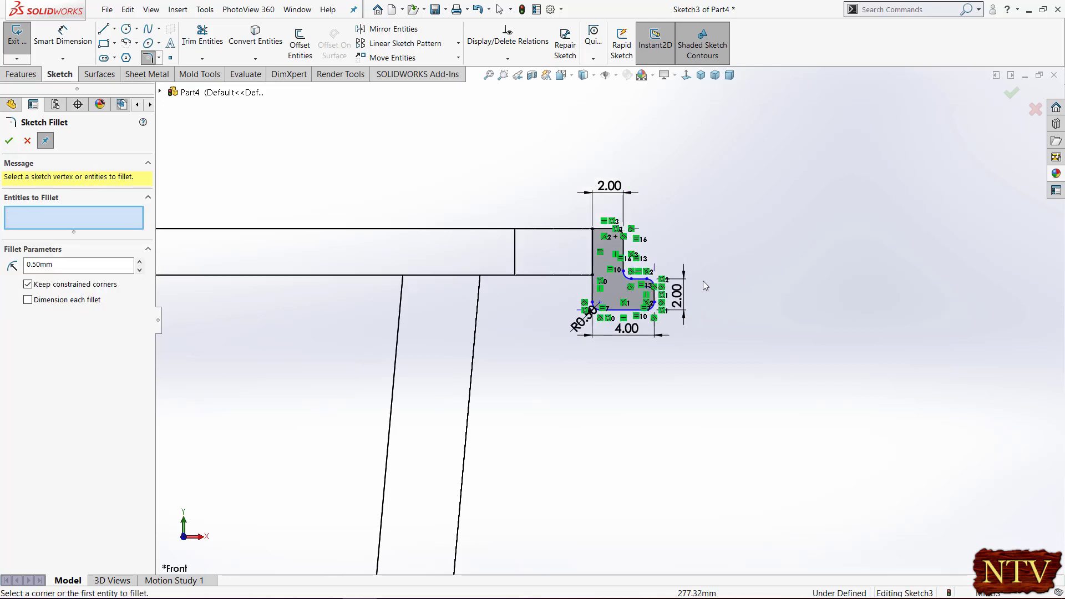
pyautogui.moveTo(754, 279); pyautogui.dragTo(752, 291, button='middle')
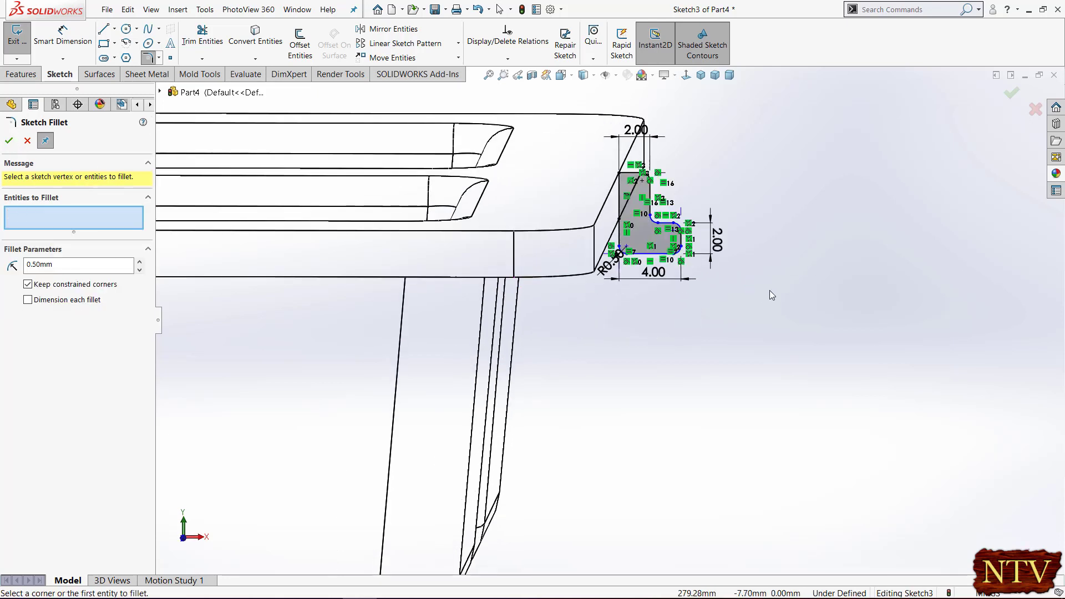
pyautogui.click(1009, 97)
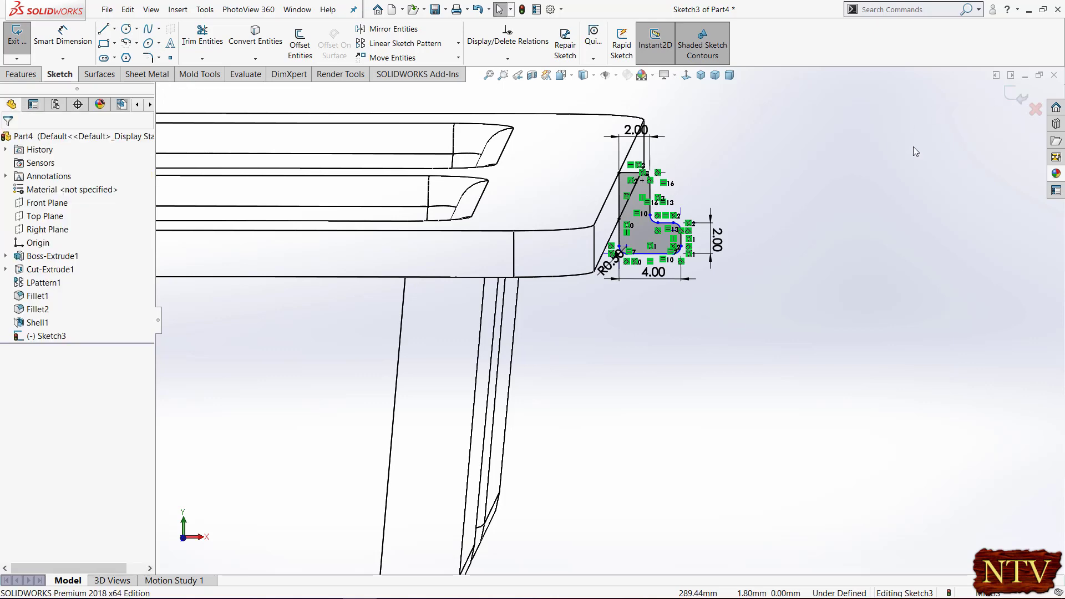
pyautogui.click(701, 75)
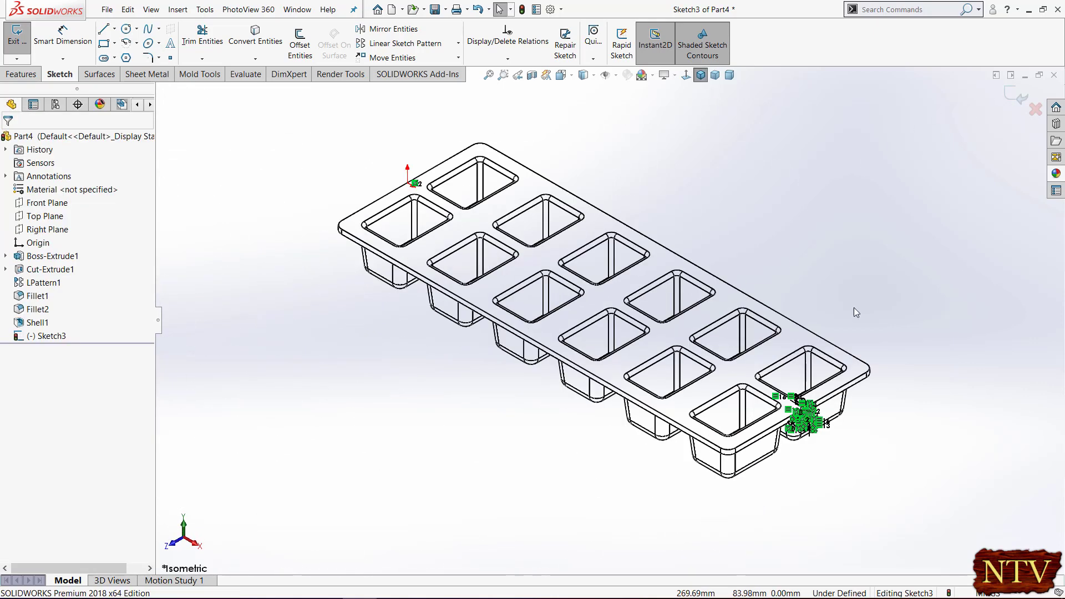
pyautogui.click(1009, 97)
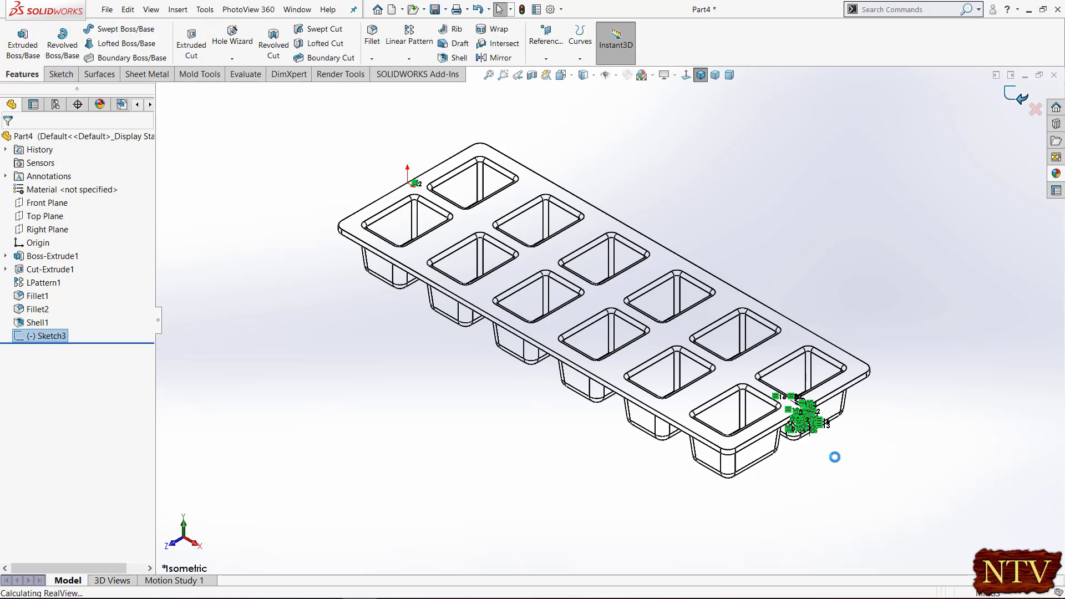
# Start a sketch on the tray's flat top face, convert the face's outer outline into sketch lines, and close the sketch.
pyautogui.scroll(-3, 815, 433)
pyautogui.click(889, 382)
pyautogui.scroll(2, 792, 409)
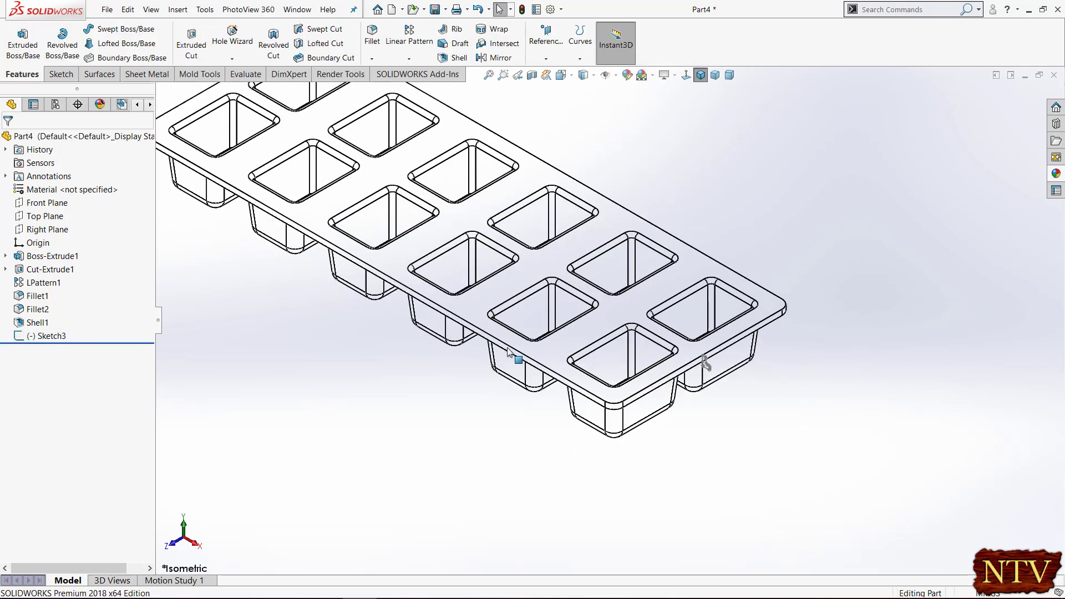
pyautogui.scroll(2, 507, 352)
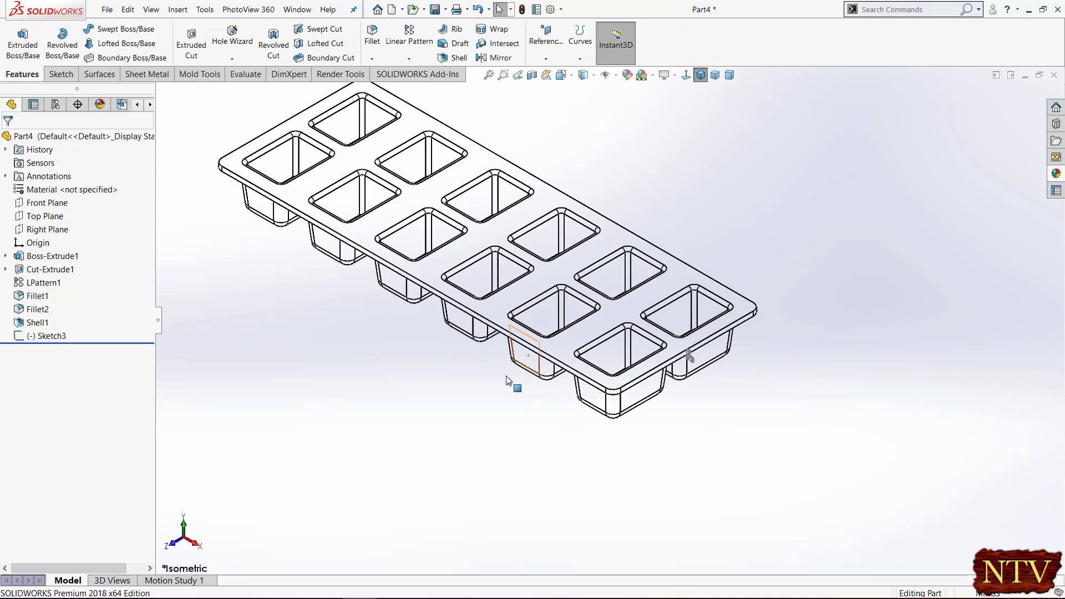
pyautogui.click(545, 198)
pyautogui.click(630, 162)
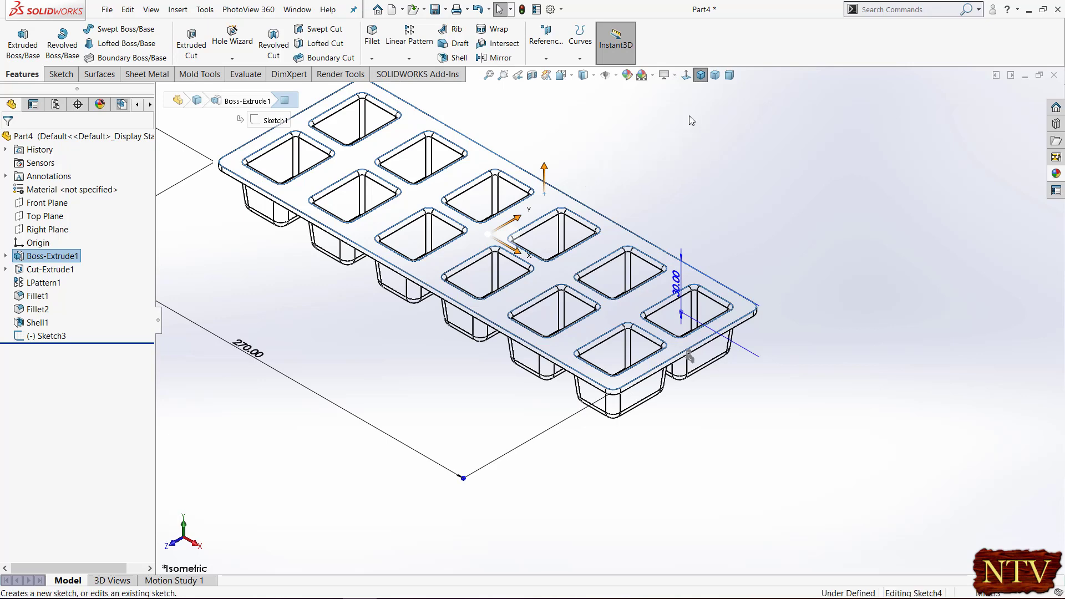
pyautogui.click(688, 75)
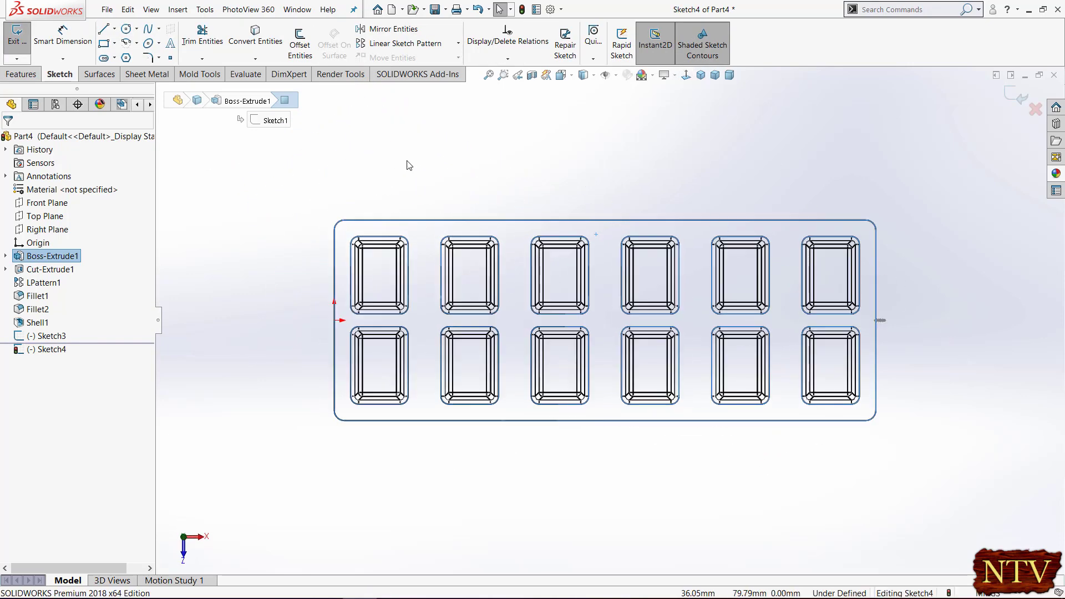
pyautogui.click(256, 39)
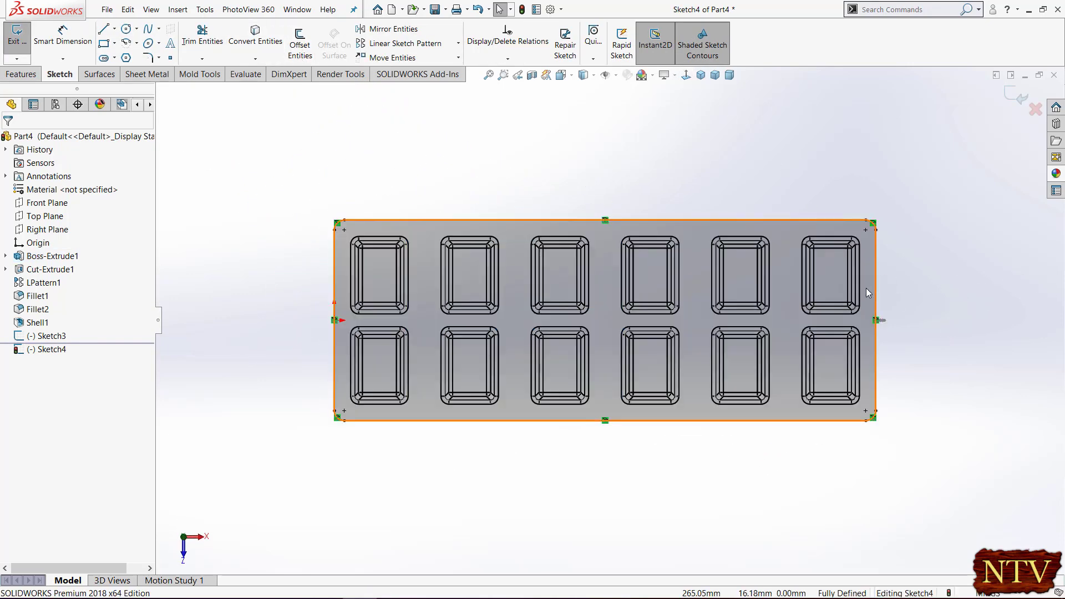
pyautogui.click(1014, 99)
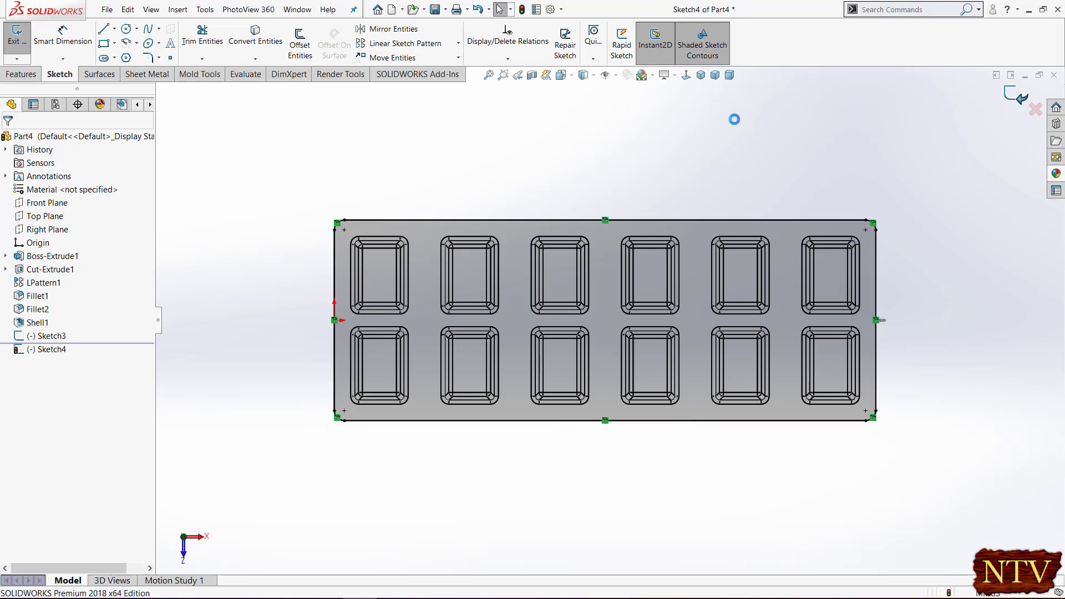
pyautogui.click(701, 75)
pyautogui.click(282, 392)
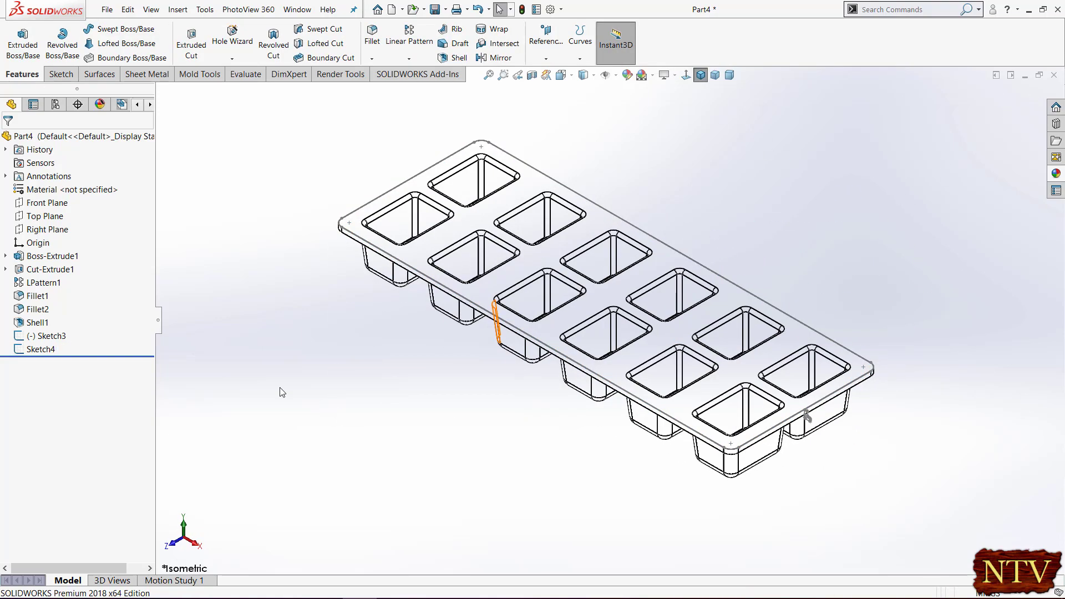
# Sweep the L-shaped lip profile along the converted rim outline as a boss around the whole tray.
pyautogui.click(53, 336)
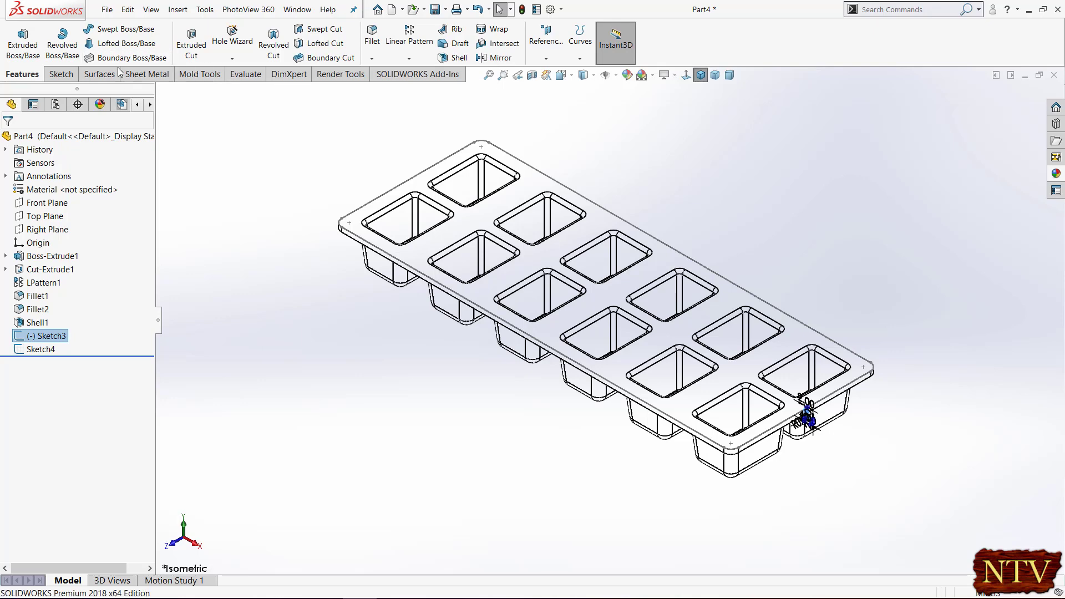
pyautogui.click(109, 29)
pyautogui.scroll(-5, 788, 405)
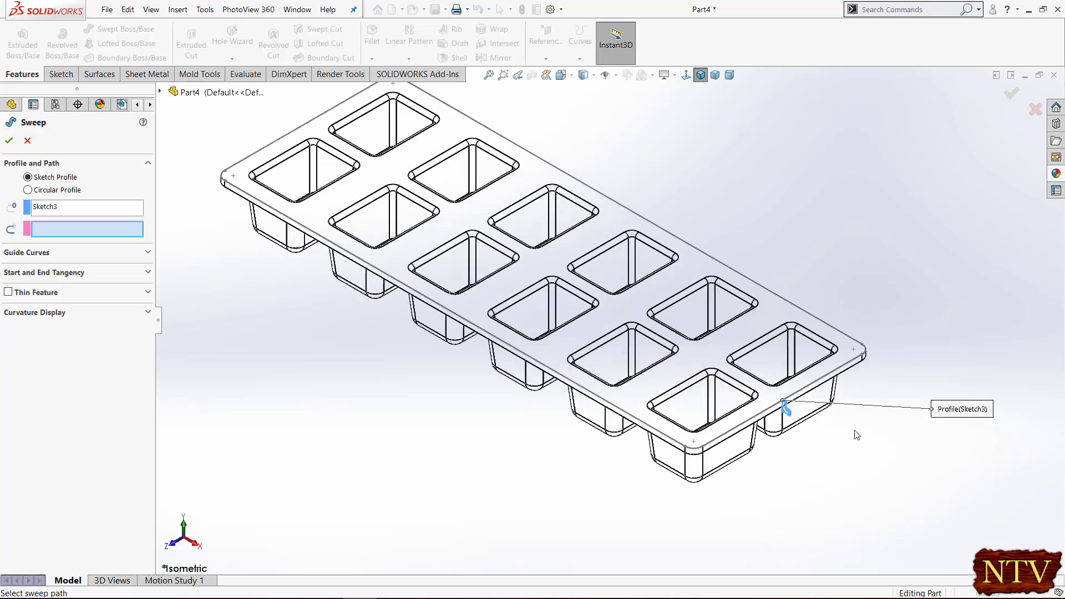
pyautogui.click(763, 320)
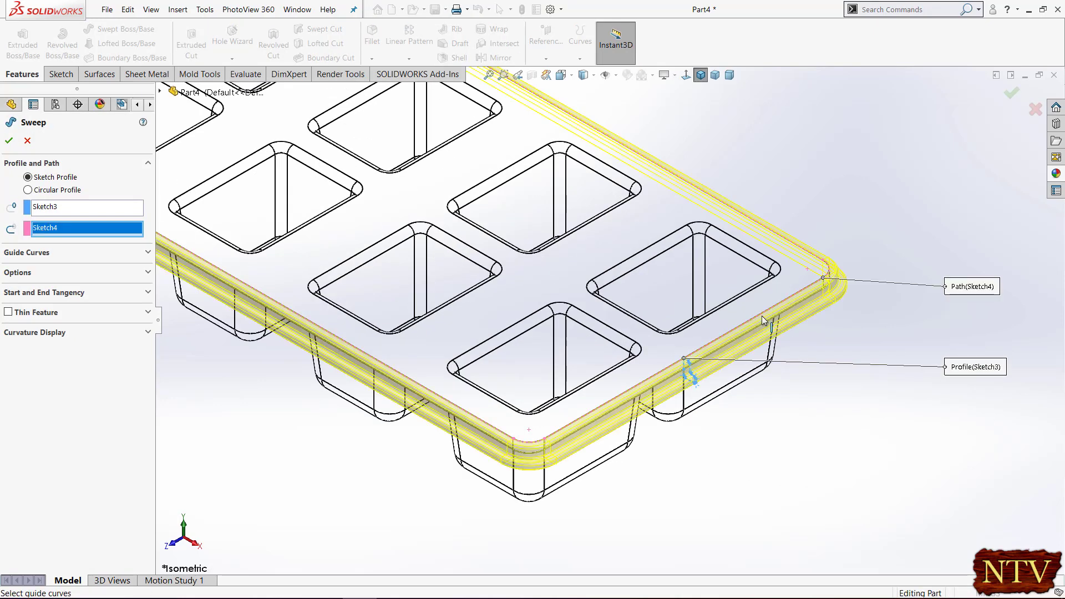
pyautogui.scroll(1, 845, 365)
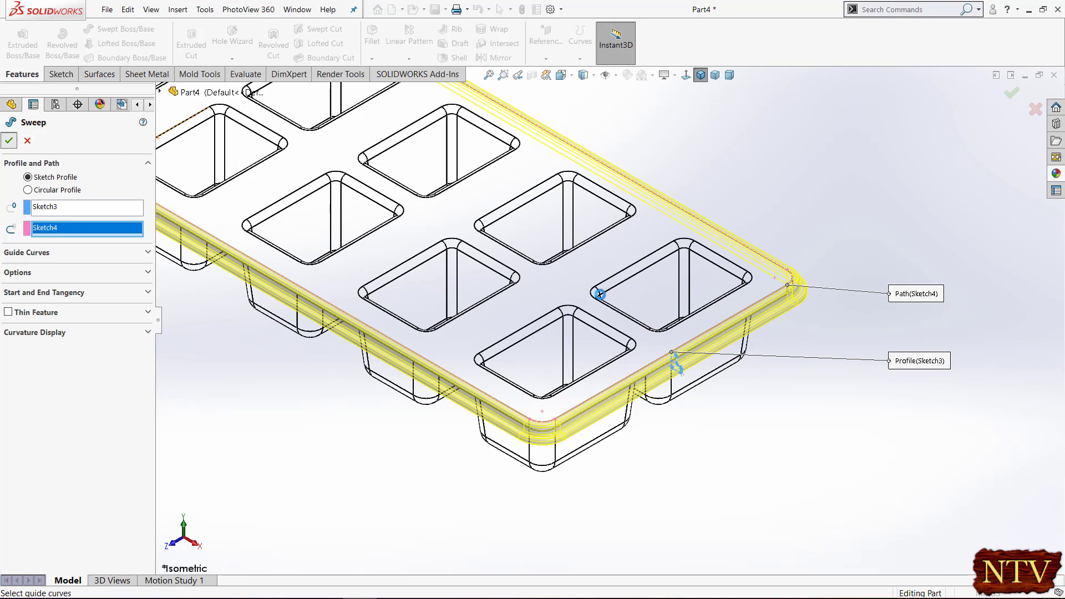
pyautogui.press('Return')
# Display the tray shaded with edges and examine the swept lip from the side.
pyautogui.moveTo(806, 375)
pyautogui.mouseDown(button='middle')
pyautogui.moveTo(756, 427)
pyautogui.moveTo(773, 363)
pyautogui.moveTo(805, 363)
pyautogui.moveTo(791, 381)
pyautogui.mouseUp(button='middle')
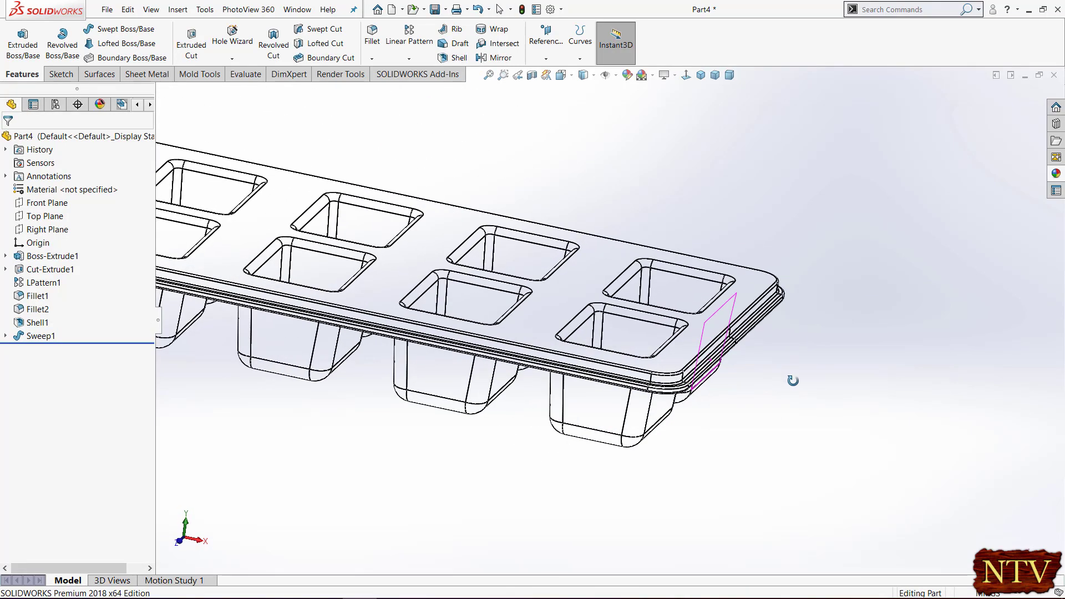
pyautogui.click(594, 76)
pyautogui.click(584, 92)
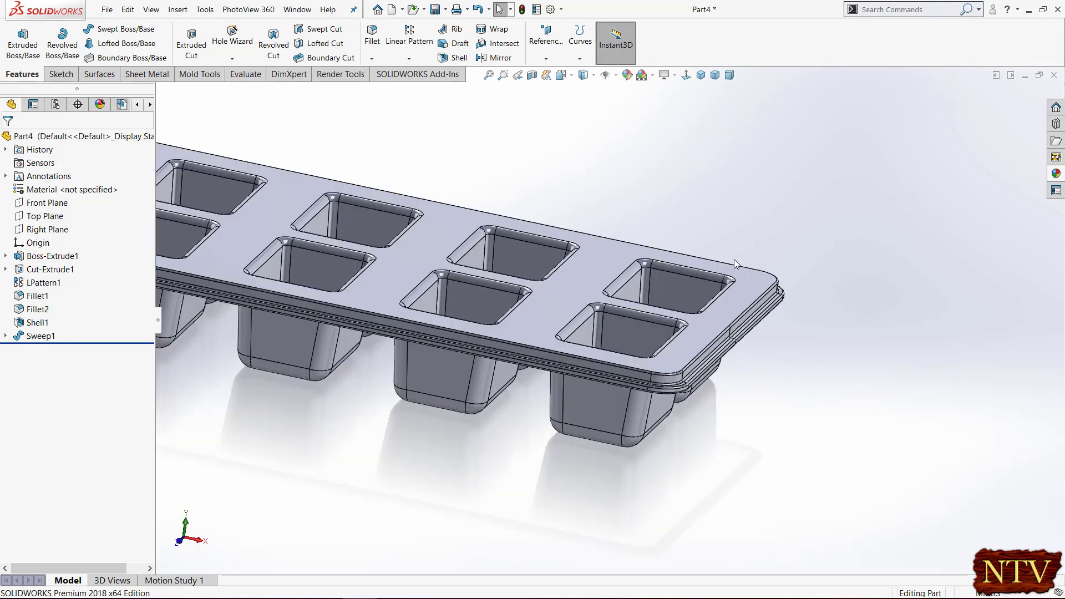
pyautogui.moveTo(734, 258); pyautogui.dragTo(737, 135, button='middle')
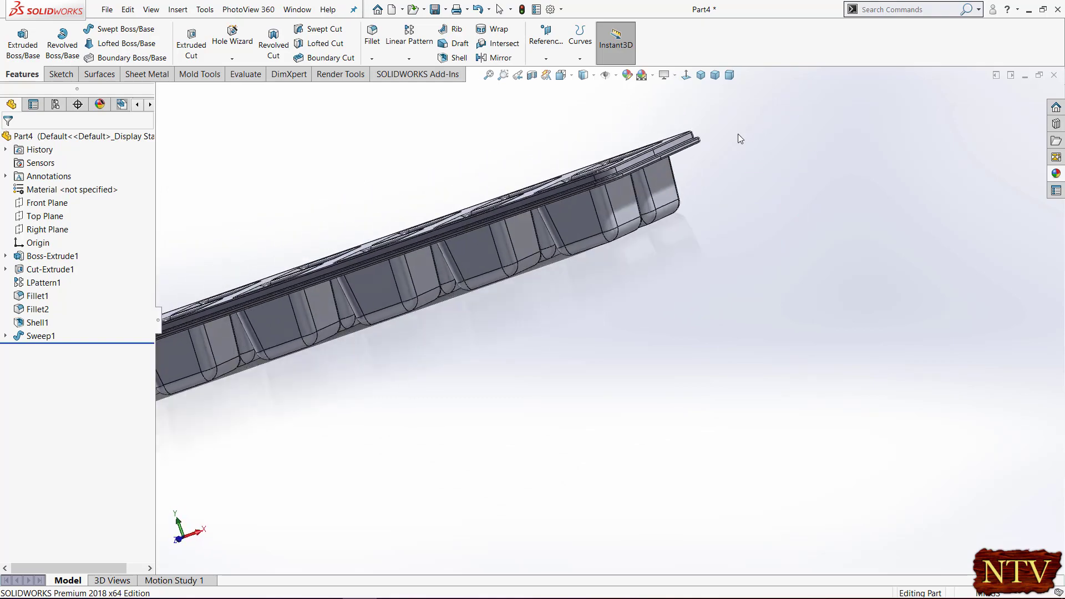
# Display the tray shaded without edges in trimetric view, enlarged to fill the graphics area.
pyautogui.click(701, 76)
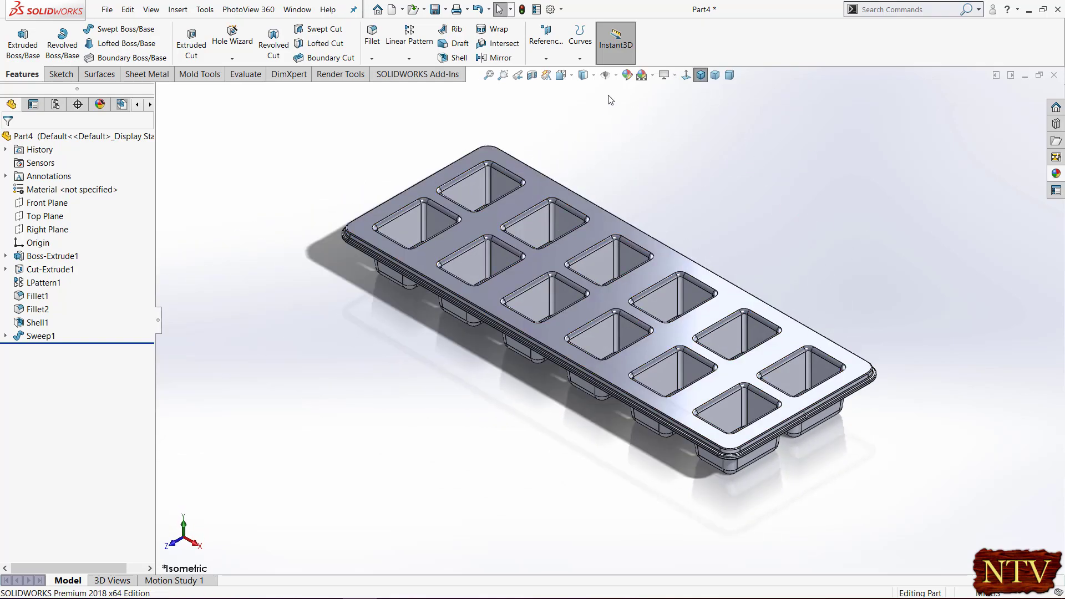
pyautogui.click(588, 75)
pyautogui.click(584, 103)
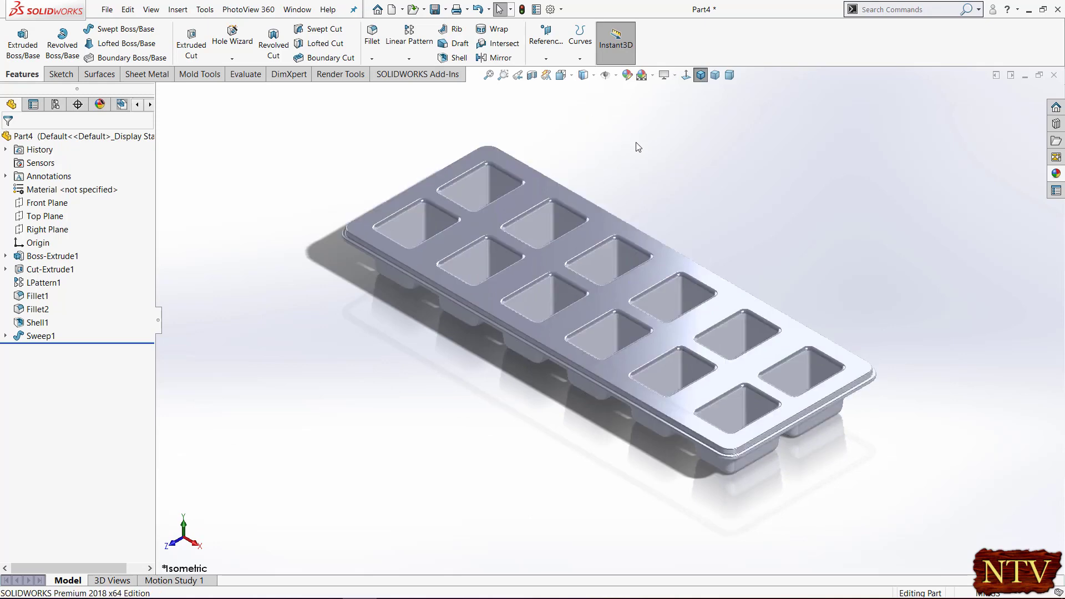
pyautogui.click(731, 79)
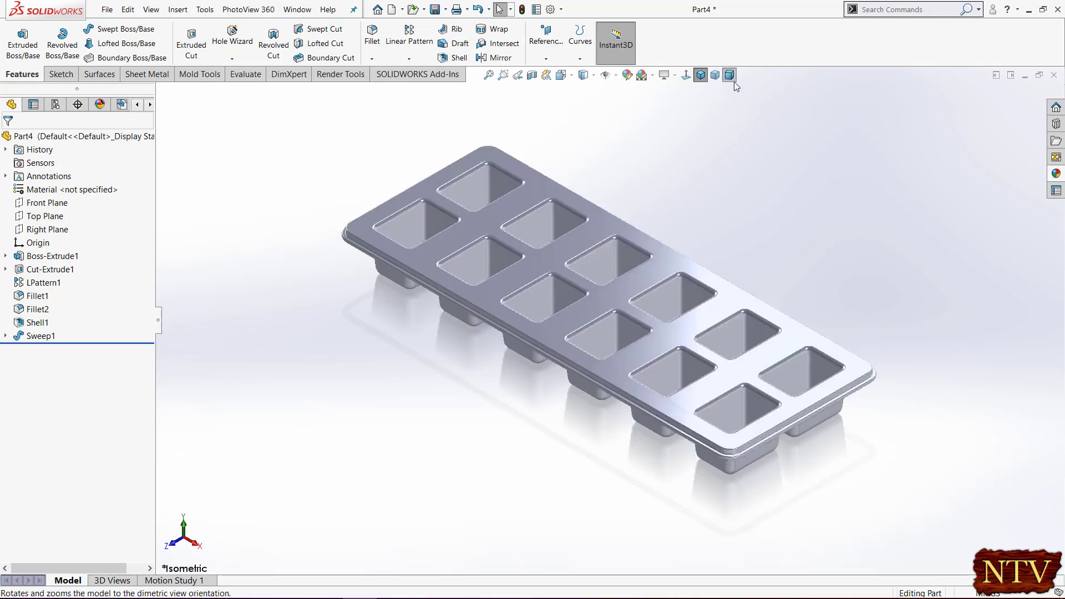
pyautogui.click(713, 78)
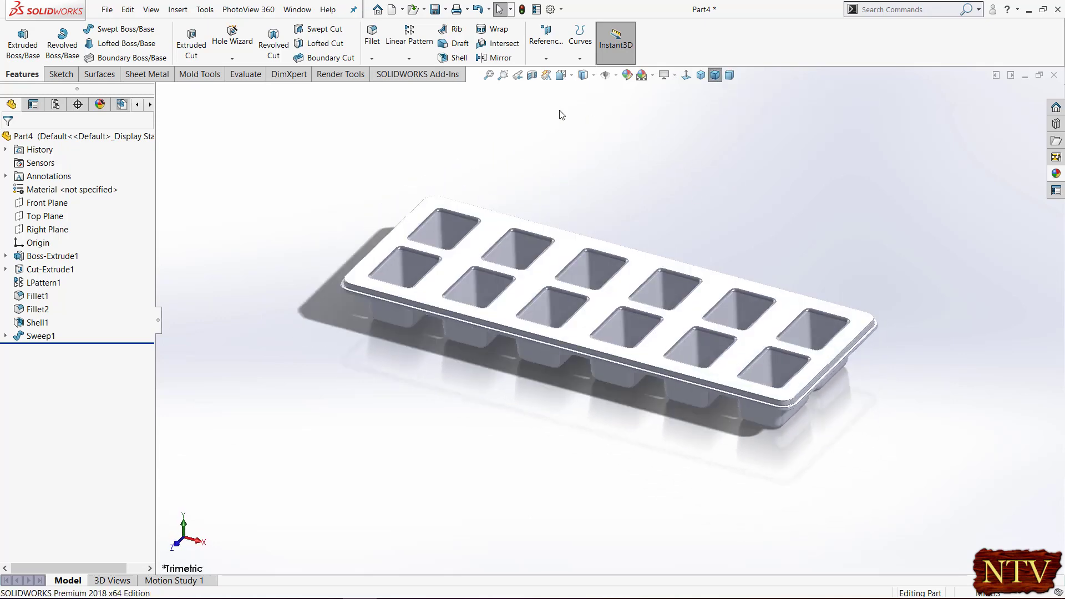
pyautogui.click(503, 76)
pyautogui.moveTo(314, 162); pyautogui.dragTo(906, 467)
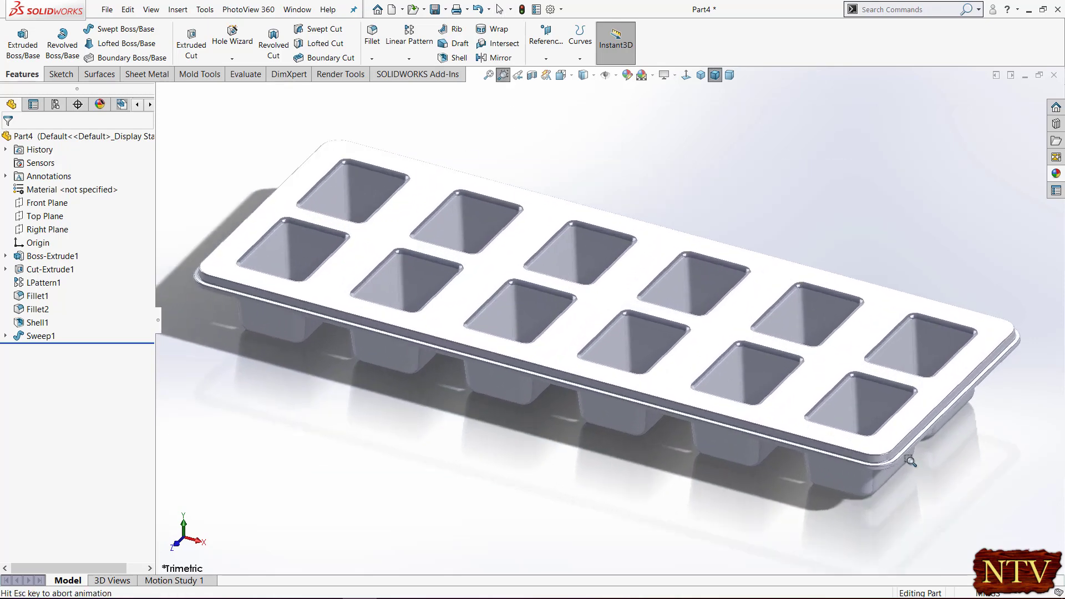
# Apply the blue high gloss plastic appearance to the tray and change the scene to a plain white background.
pyautogui.rightClick(895, 158)
pyautogui.click(920, 166)
pyautogui.click(1056, 174)
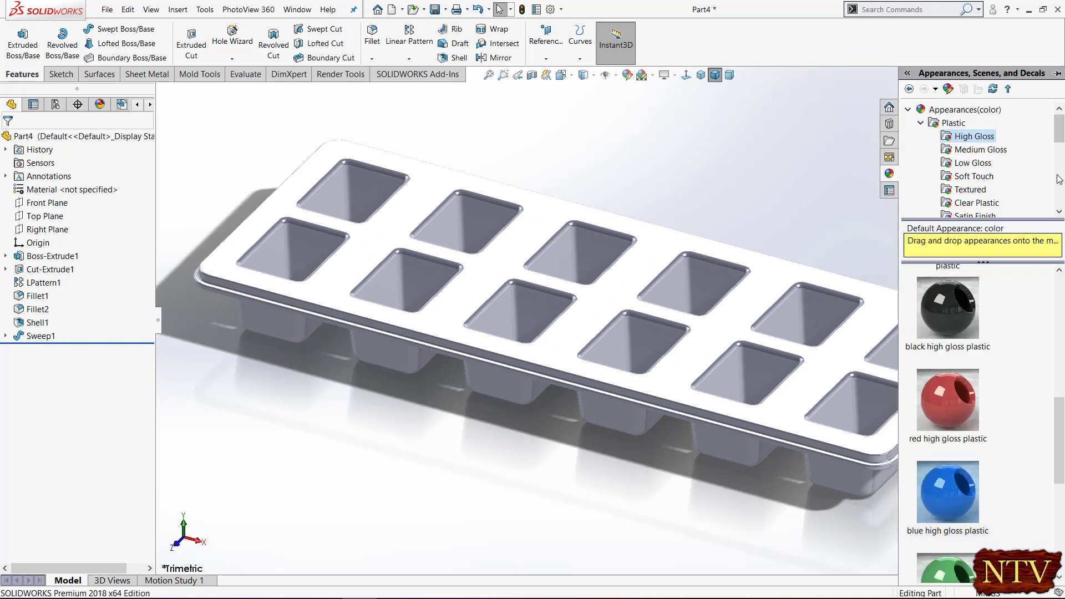
pyautogui.doubleClick(960, 123)
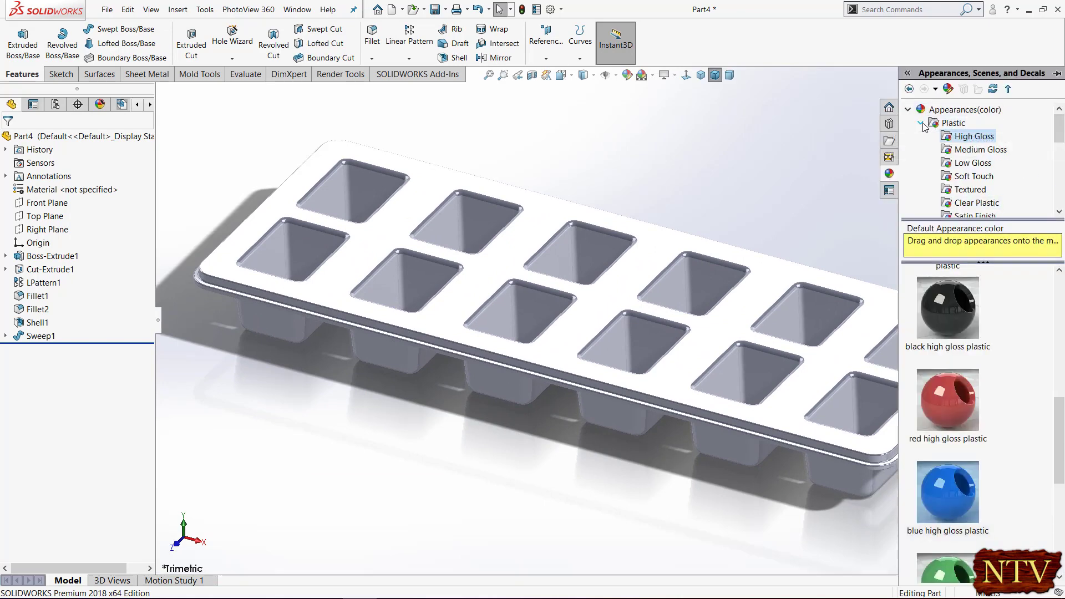
pyautogui.doubleClick(959, 122)
pyautogui.click(974, 123)
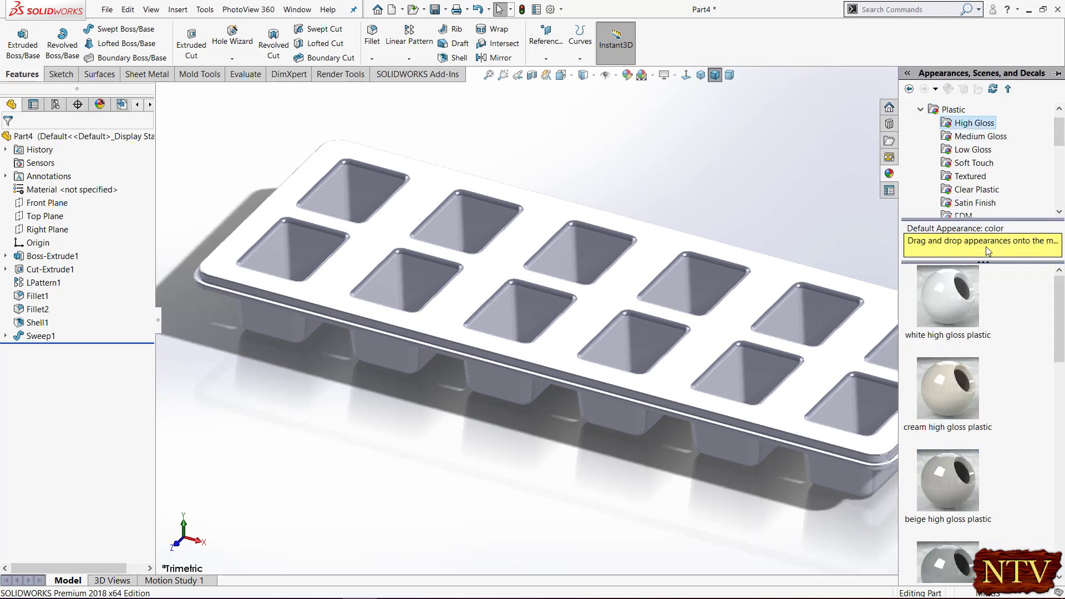
pyautogui.scroll(-5, 984, 417)
pyautogui.doubleClick(950, 413)
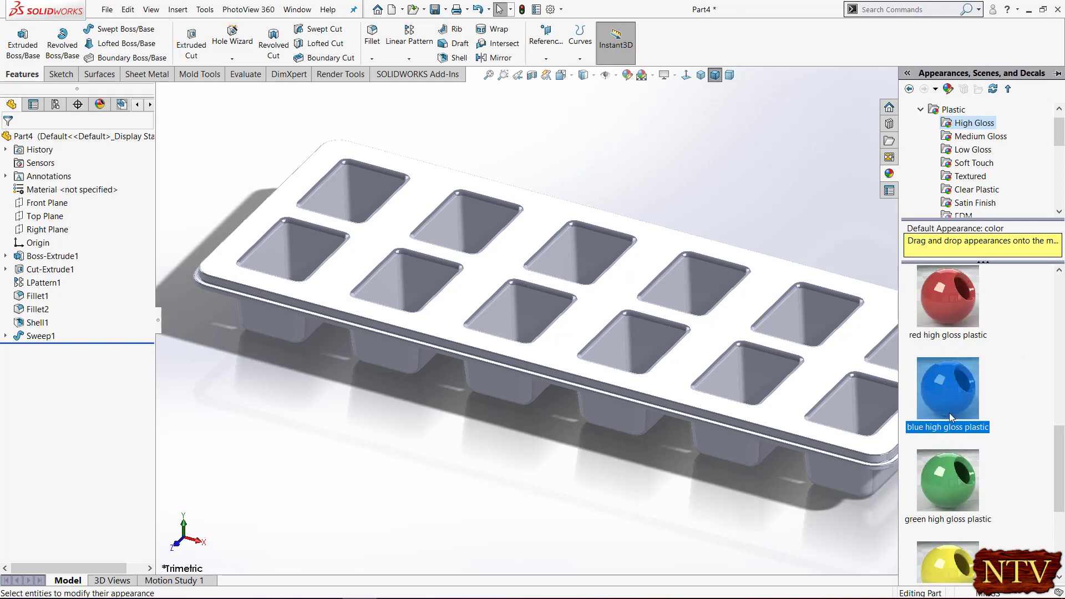
pyautogui.click(652, 76)
pyautogui.click(674, 38)
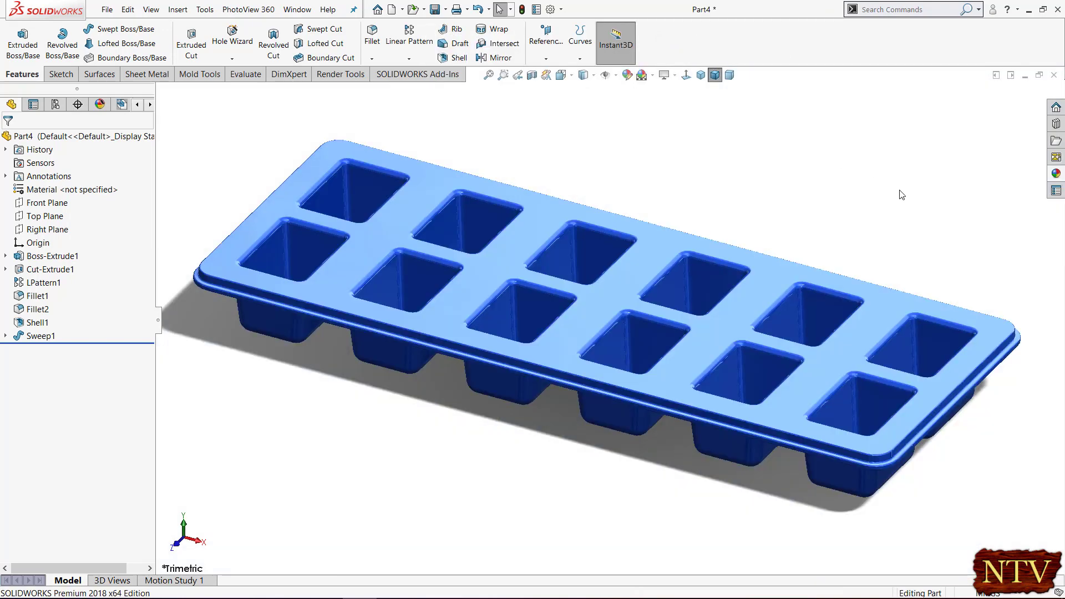